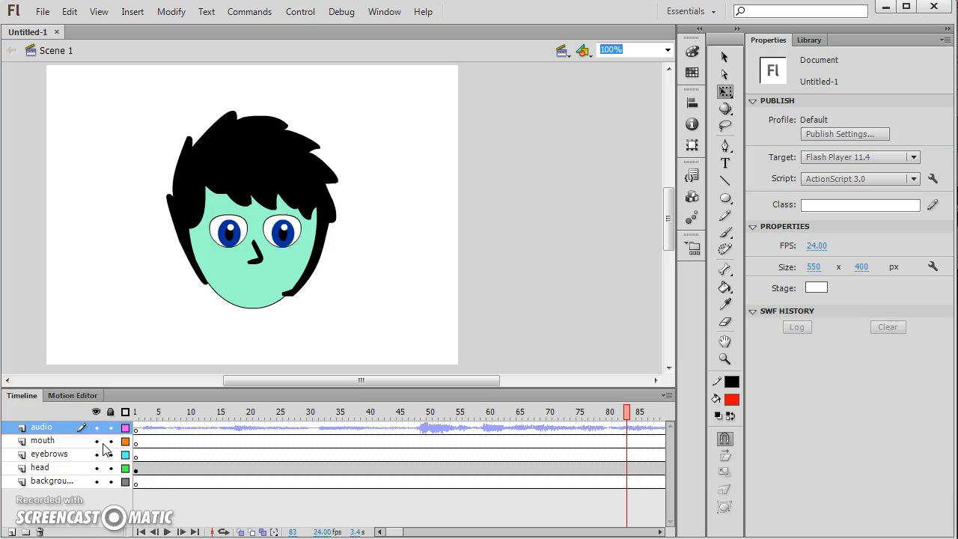
# Insert blank keyframes on the mouth layer at frames 48, 50 and 52, where the speech waveform starts.
pyautogui.click(424, 433)
pyautogui.click(419, 441)
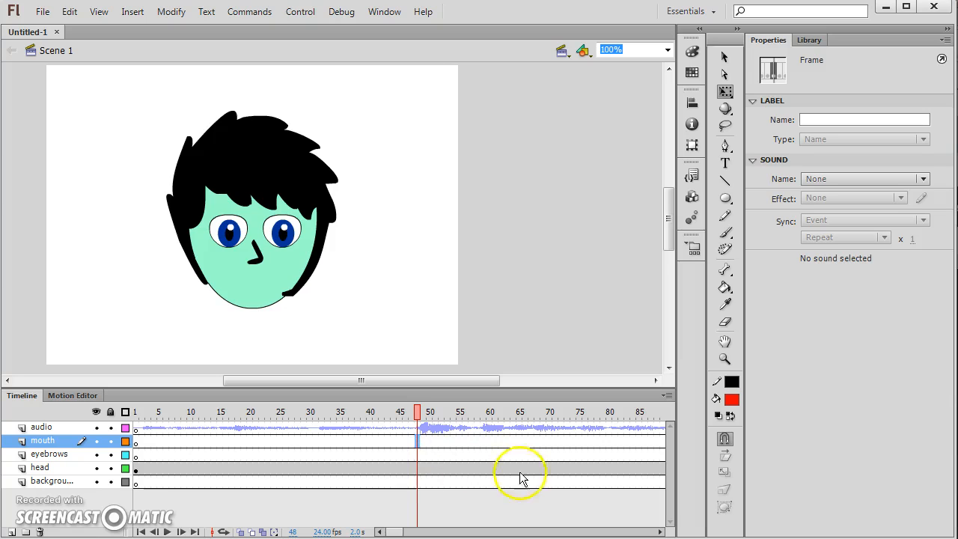
pyautogui.moveTo(392, 532); pyautogui.dragTo(402, 532)
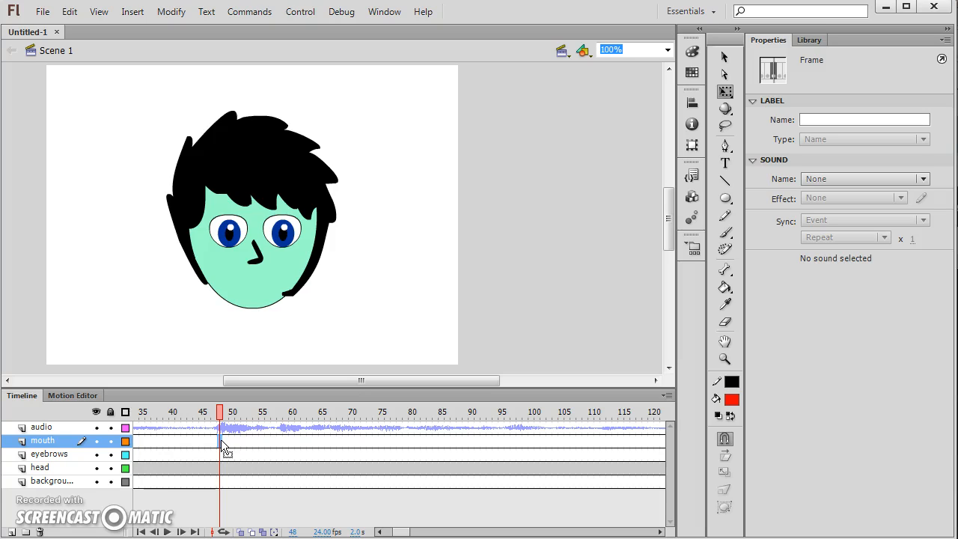
pyautogui.press('F7')
pyautogui.rightClick(232, 443)
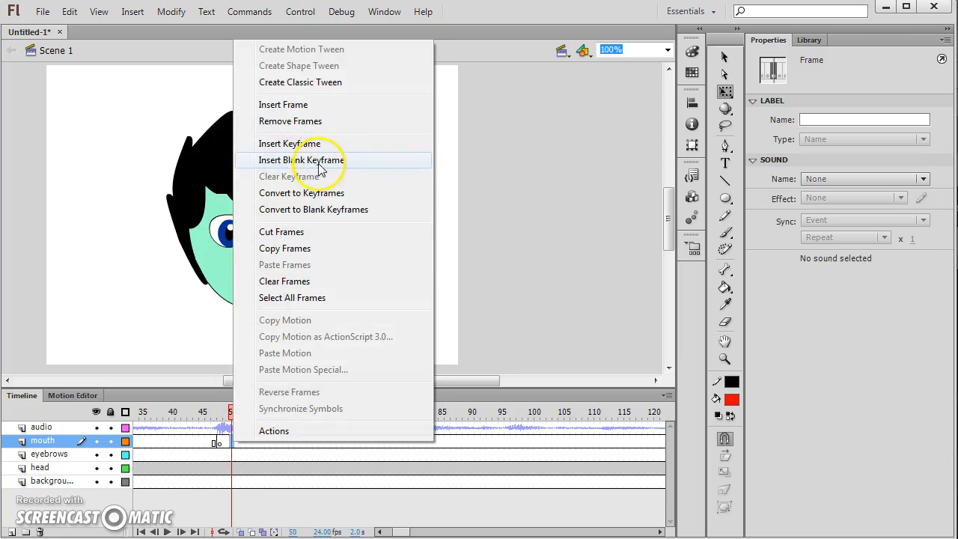
pyautogui.click(292, 164)
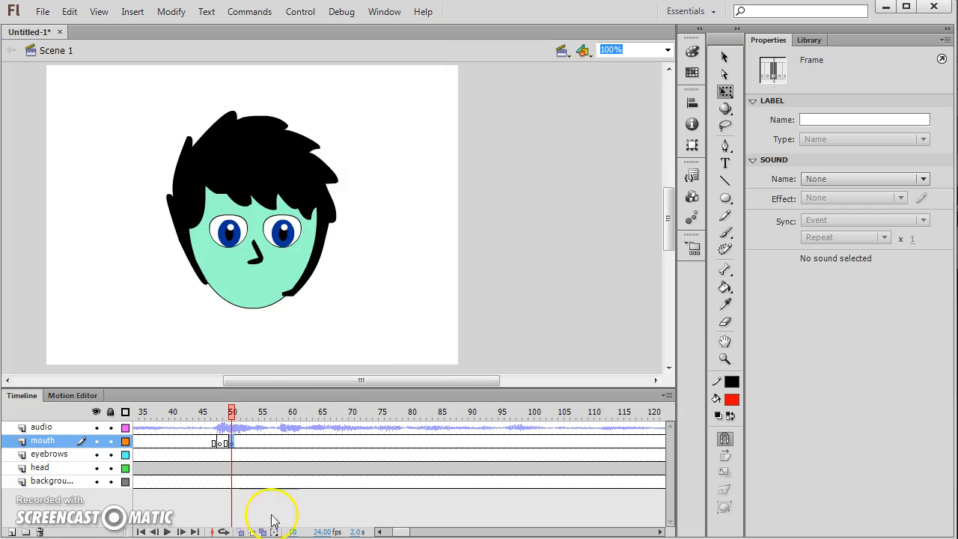
pyautogui.rightClick(244, 443)
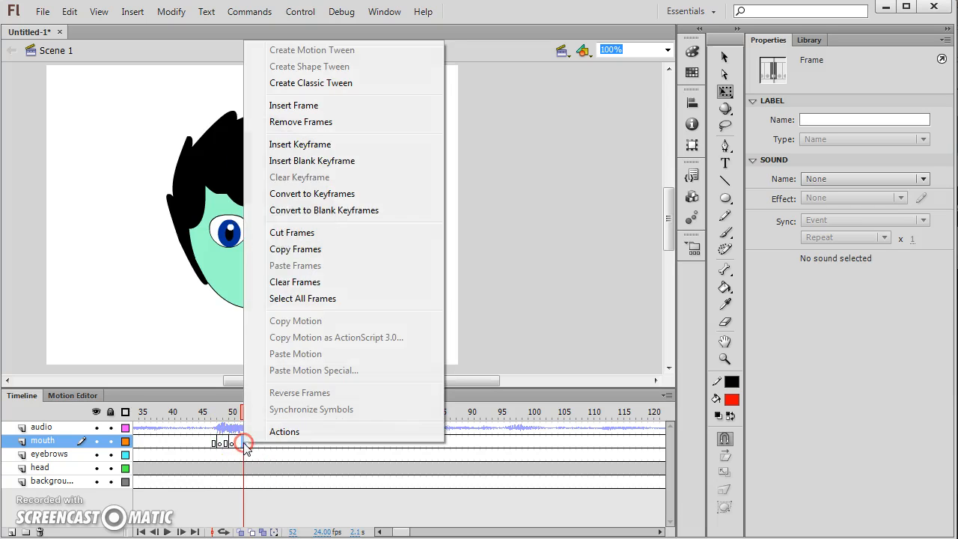
pyautogui.click(300, 160)
# Add blank keyframes on the mouth layer at frames 55, 57, 60 and 63.
pyautogui.click(261, 444)
pyautogui.press('F7')
pyautogui.click(272, 443)
pyautogui.press('F7')
pyautogui.click(291, 443)
pyautogui.press('F7')
# Add blank keyframes on the mouth layer at frames 65, 67, 71, 73, 75 and 78.
pyautogui.click(322, 442)
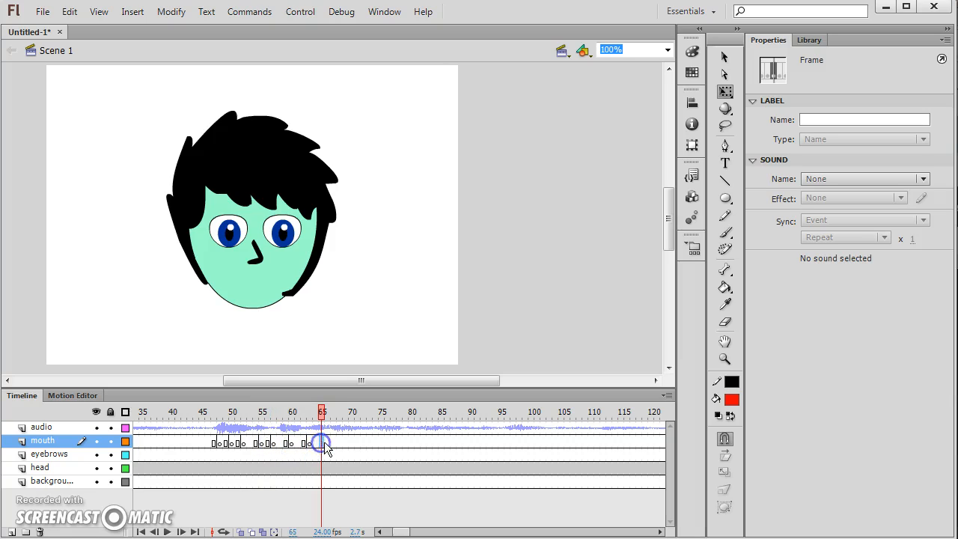
pyautogui.press('F7')
pyautogui.click(334, 443)
pyautogui.press('F7')
pyautogui.click(355, 442)
pyautogui.press('F7')
pyautogui.click(367, 442)
pyautogui.press('F7')
pyautogui.click(381, 442)
pyautogui.press('F7')
pyautogui.click(398, 442)
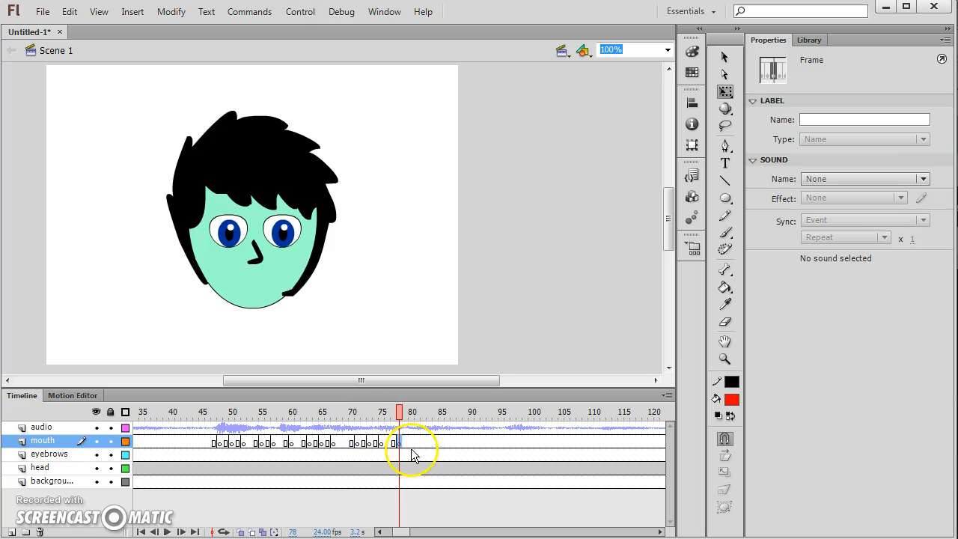
pyautogui.press('F7')
# Add blank keyframes on the mouth layer at frames 81, 83, 85, 87, 90, 92, 96, 98 and 101.
pyautogui.click(417, 443)
pyautogui.press('F7')
pyautogui.click(442, 443)
pyautogui.press('F7')
pyautogui.click(453, 443)
pyautogui.click(473, 443)
pyautogui.press('F7')
pyautogui.click(486, 443)
pyautogui.press('F7')
pyautogui.click(501, 442)
pyautogui.press('F7')
pyautogui.click(518, 442)
pyautogui.press('F7')
pyautogui.click(536, 444)
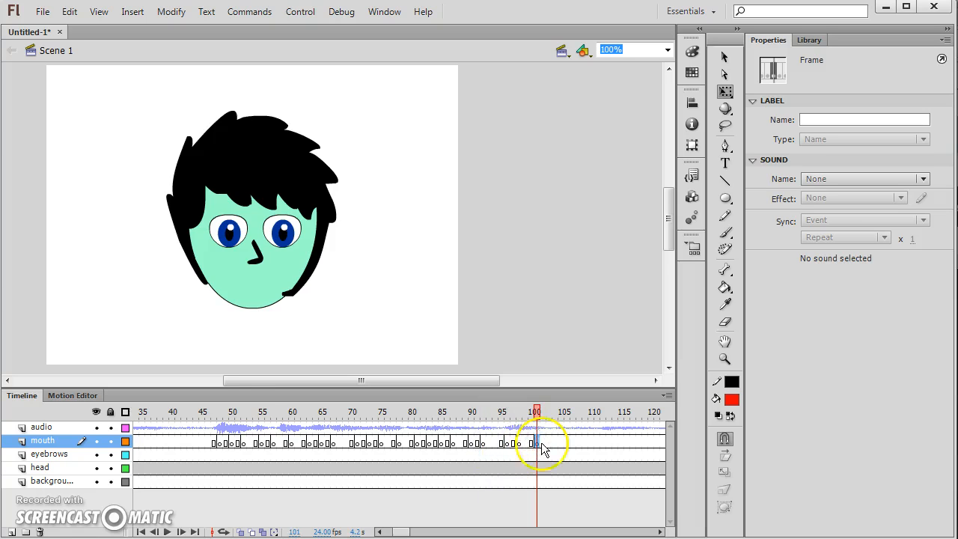
# Play the timeline from before the keyframed section to check the audio against the mouth keyframes.
pyautogui.click(208, 416)
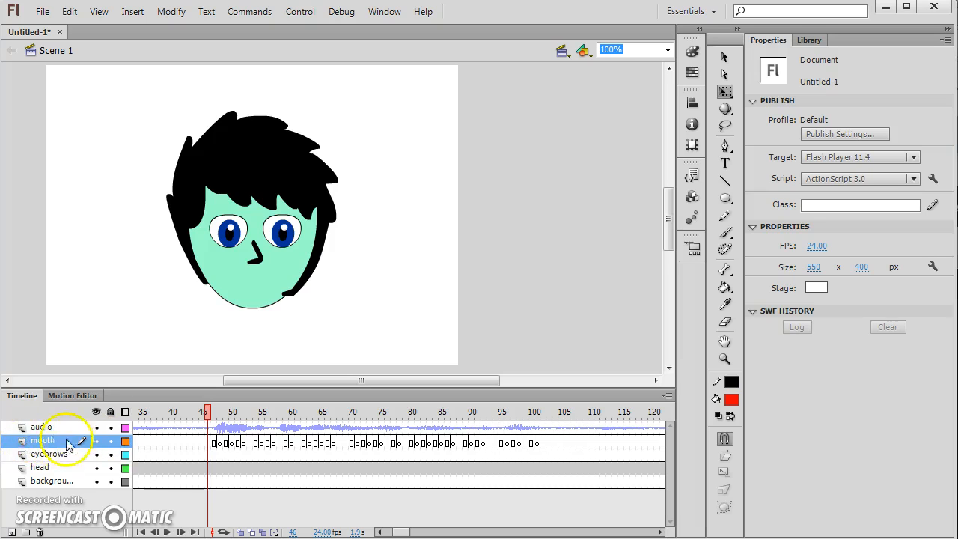
pyautogui.moveTo(208, 413); pyautogui.dragTo(107, 417)
pyautogui.press('Return')
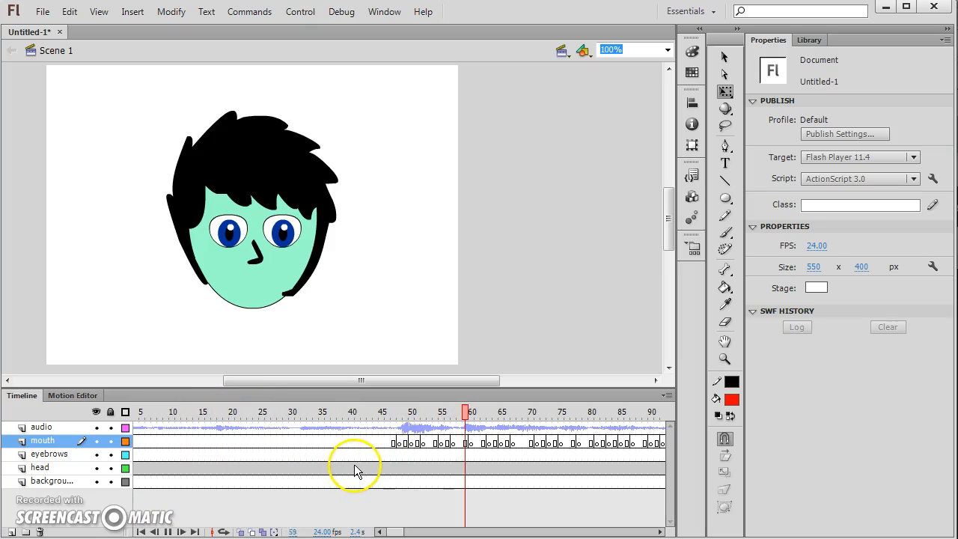
pyautogui.press('Return')
# Select frame 44 on the mouth layer, just before the first inserted blank keyframe.
pyautogui.moveTo(408, 532); pyautogui.dragTo(398, 532)
pyautogui.click(194, 414)
pyautogui.click(180, 413)
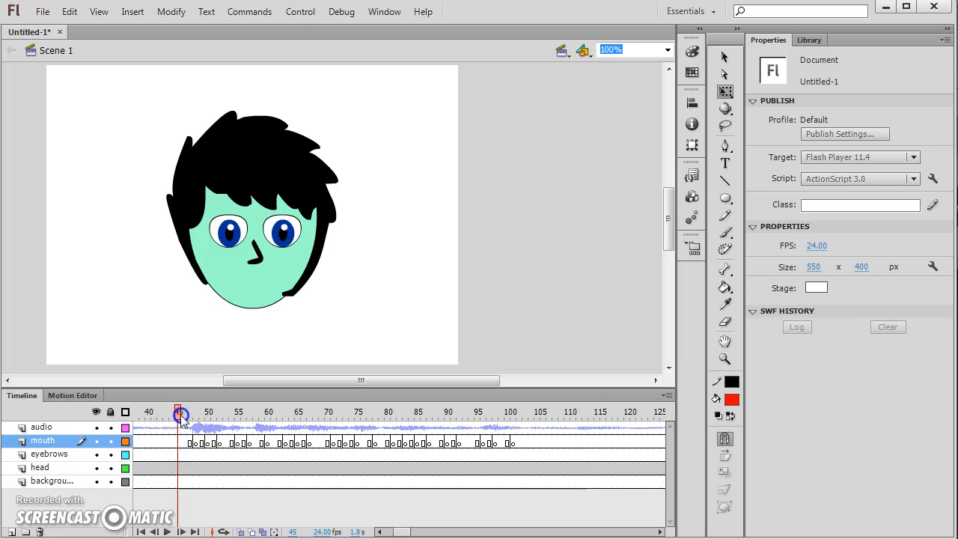
pyautogui.click(173, 445)
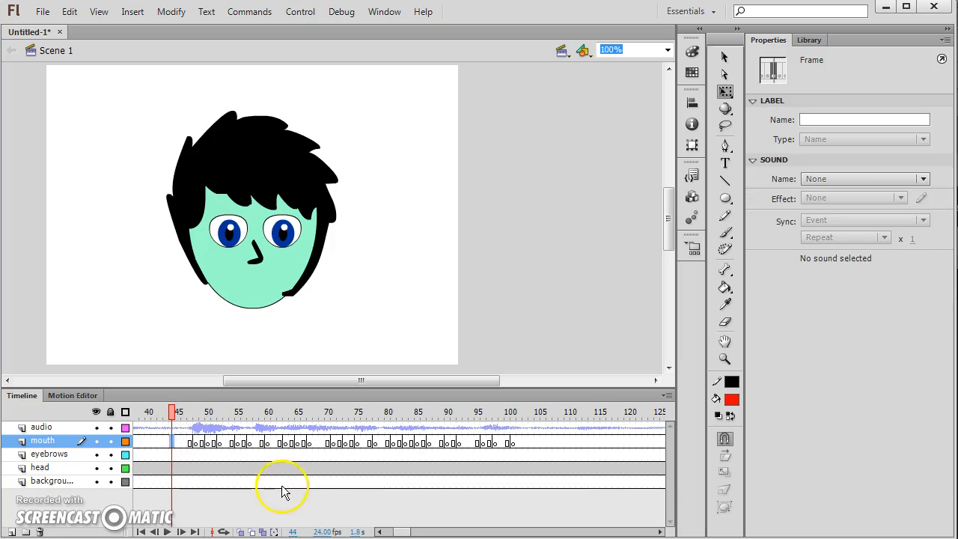
pyautogui.moveTo(415, 531); pyautogui.dragTo(402, 532)
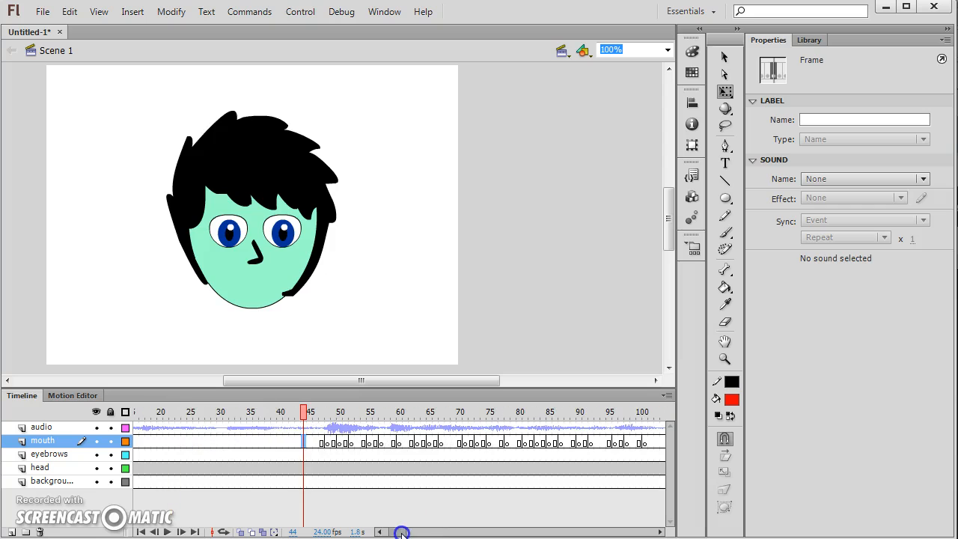
# Preview the mouth symbols in the library one by one to compare their shapes.
pyautogui.click(807, 41)
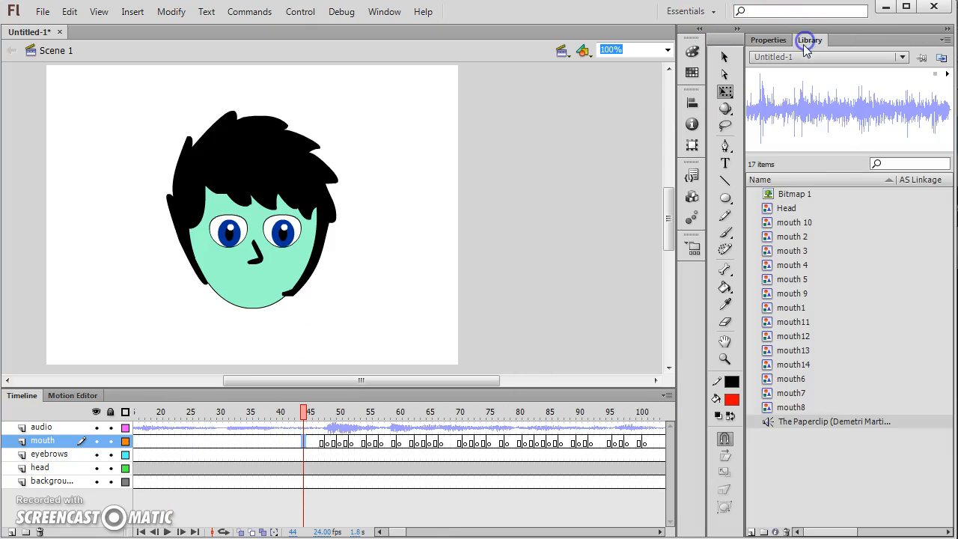
pyautogui.click(794, 221)
pyautogui.click(797, 237)
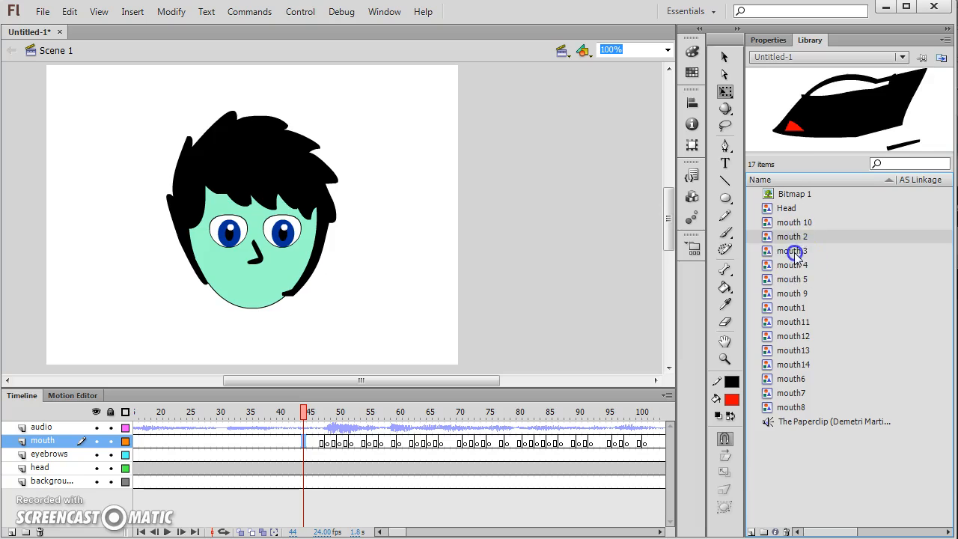
pyautogui.click(792, 250)
pyautogui.click(793, 265)
pyautogui.click(792, 280)
pyautogui.click(792, 308)
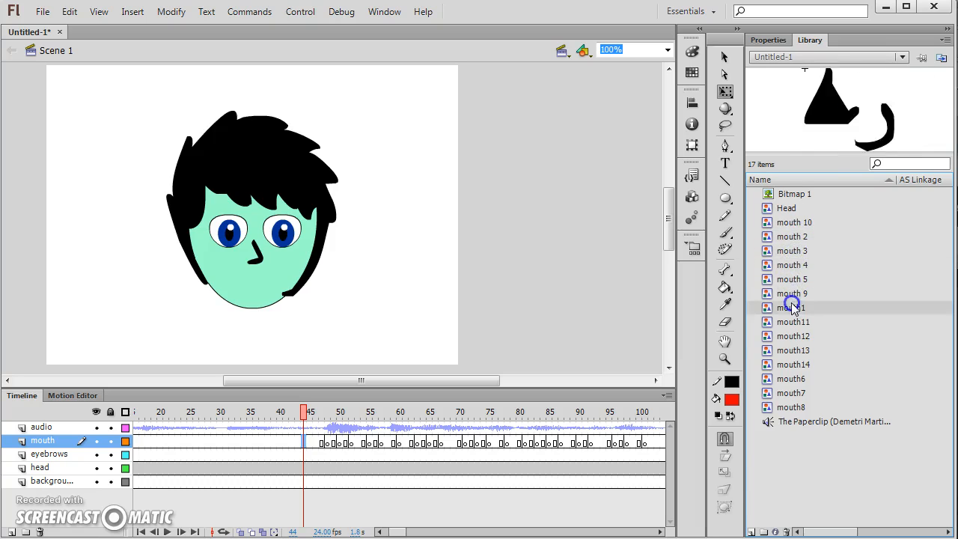
pyautogui.click(795, 322)
pyautogui.click(796, 336)
pyautogui.click(795, 349)
pyautogui.click(795, 365)
pyautogui.click(795, 379)
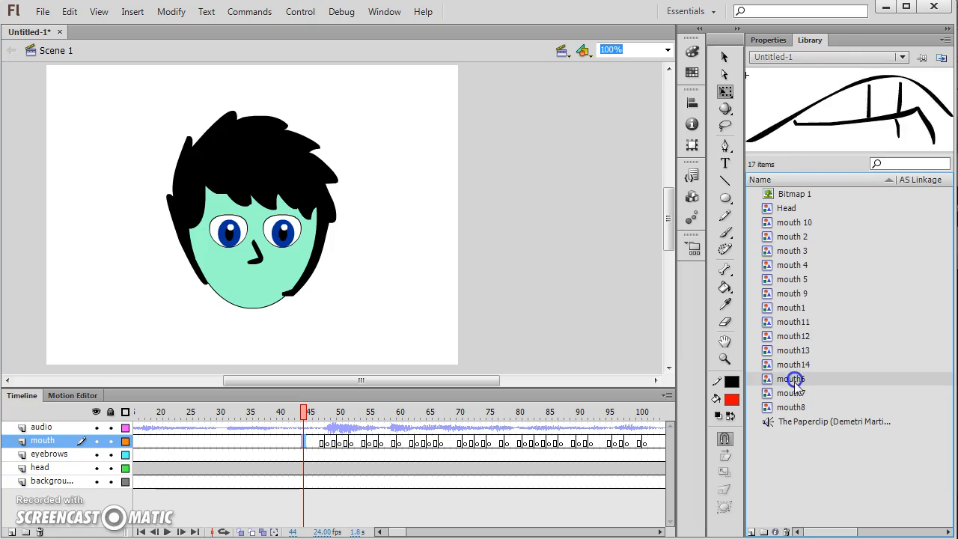
pyautogui.click(792, 393)
pyautogui.click(787, 408)
# Place the mouth 4 symbol below the nose on the mouth layer at frame 44.
pyautogui.click(791, 267)
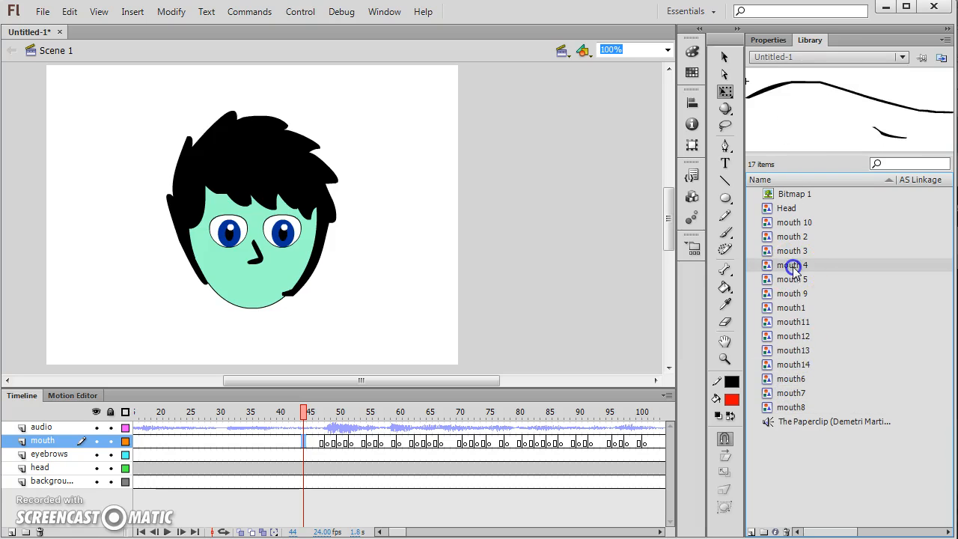
pyautogui.moveTo(793, 269); pyautogui.dragTo(264, 286)
pyautogui.click(535, 325)
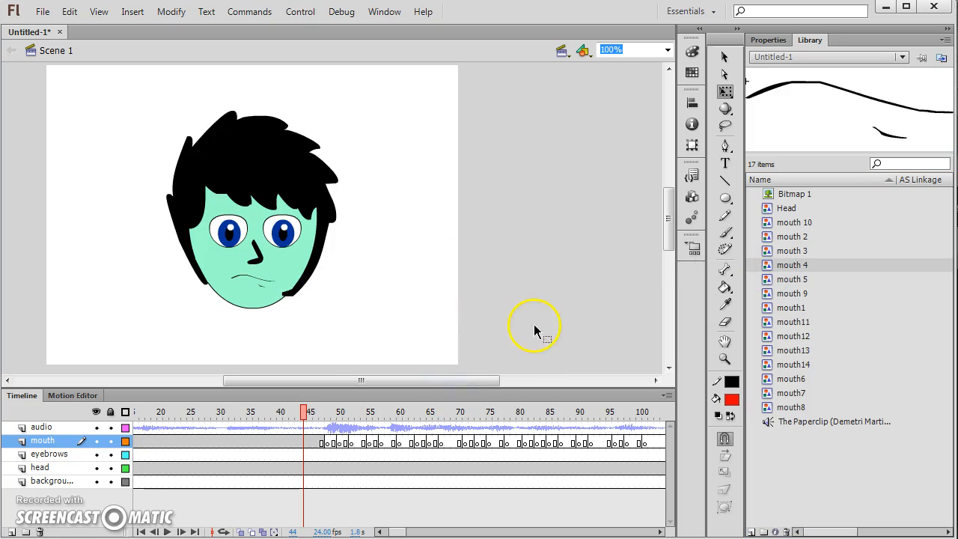
# Place mouth 2 on the face at frame 48 and mouth 3 at frame 50.
pyautogui.moveTo(307, 412); pyautogui.dragTo(330, 416)
pyautogui.moveTo(779, 238); pyautogui.dragTo(258, 288)
pyautogui.click(339, 412)
pyautogui.moveTo(339, 412); pyautogui.dragTo(338, 410)
pyautogui.moveTo(792, 255); pyautogui.dragTo(255, 283)
# Place mouth 4 on the face at frame 53, mouth 5 at frame 55 and mouth 9 at frame 57.
pyautogui.click(357, 412)
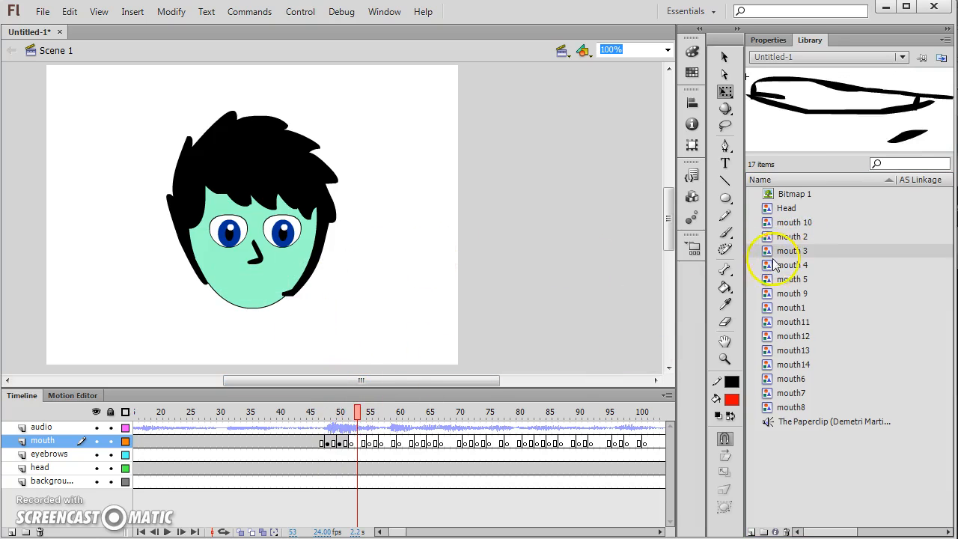
pyautogui.moveTo(787, 265); pyautogui.dragTo(253, 283)
pyautogui.click(369, 412)
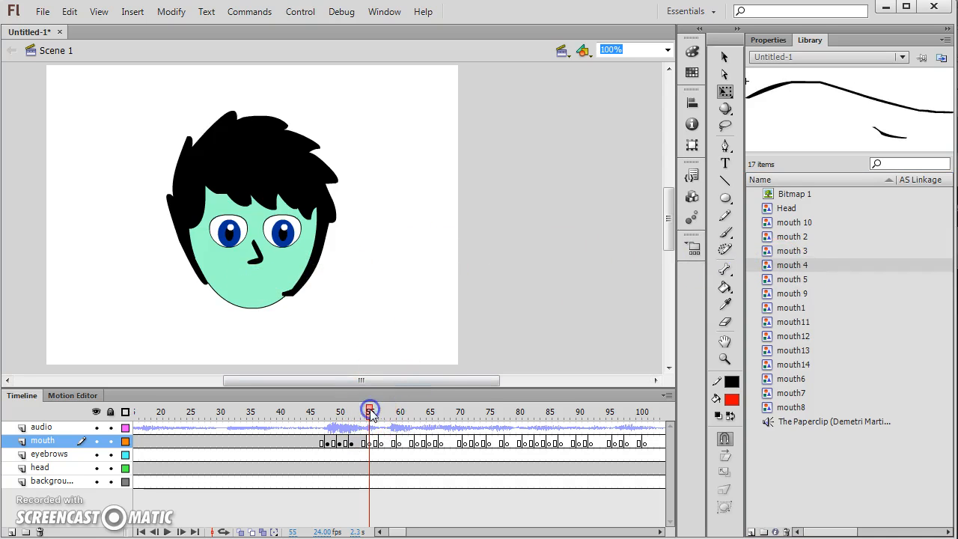
pyautogui.moveTo(792, 283); pyautogui.dragTo(251, 282)
pyautogui.click(382, 411)
pyautogui.moveTo(795, 293); pyautogui.dragTo(252, 282)
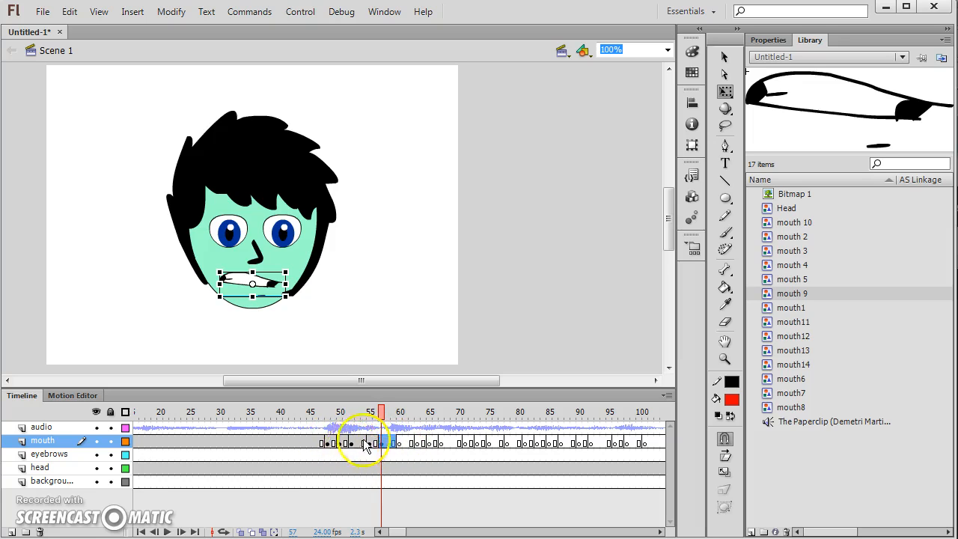
# Place mouth1 on the face at frame 61, mouth11 at frame 63 and mouth12 at frame 65.
pyautogui.click(403, 412)
pyautogui.moveTo(790, 310); pyautogui.dragTo(254, 282)
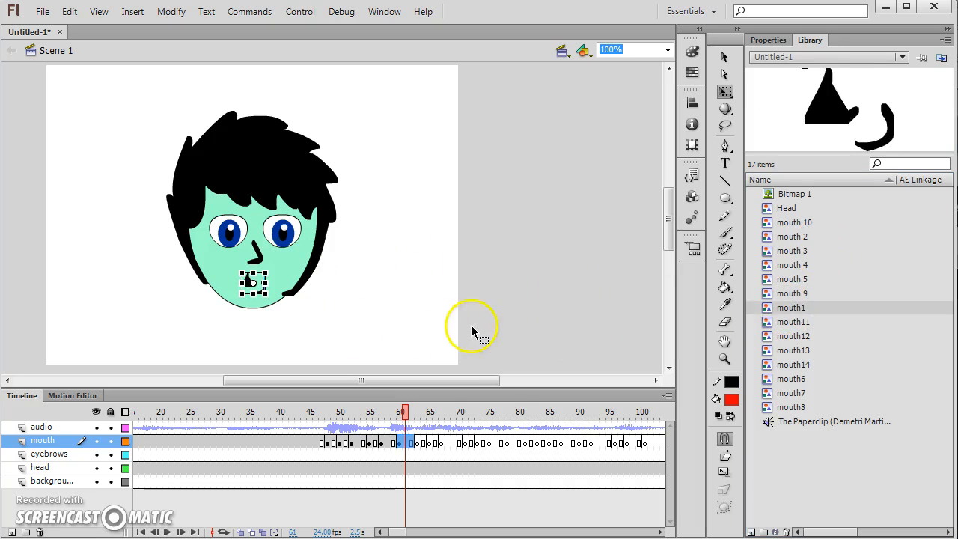
pyautogui.click(417, 412)
pyautogui.moveTo(792, 328); pyautogui.dragTo(253, 282)
pyautogui.click(432, 416)
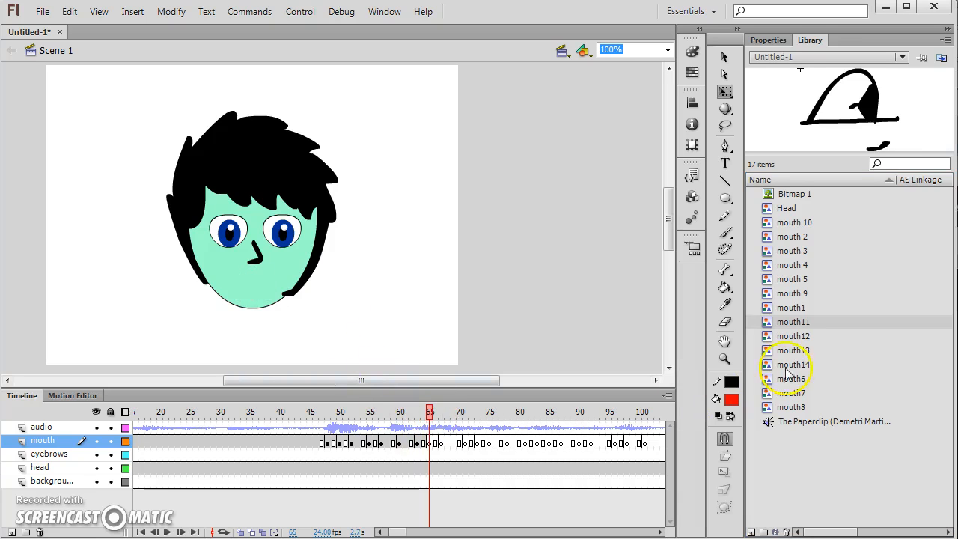
pyautogui.moveTo(793, 341); pyautogui.dragTo(254, 282)
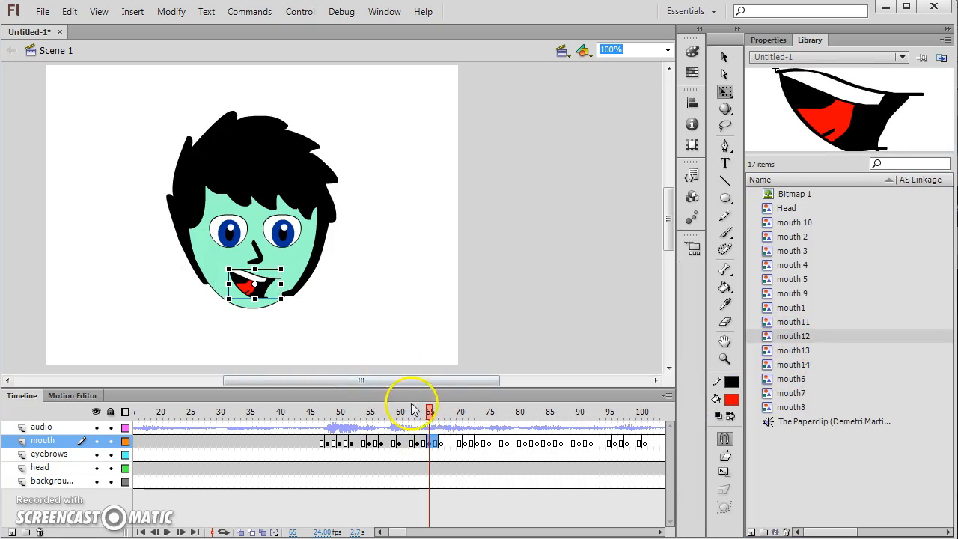
# Place mouth13 on the face at frame 68, mouth14 at frame 71 and mouth6 at frame 73.
pyautogui.click(448, 424)
pyautogui.moveTo(793, 351); pyautogui.dragTo(254, 286)
pyautogui.click(462, 410)
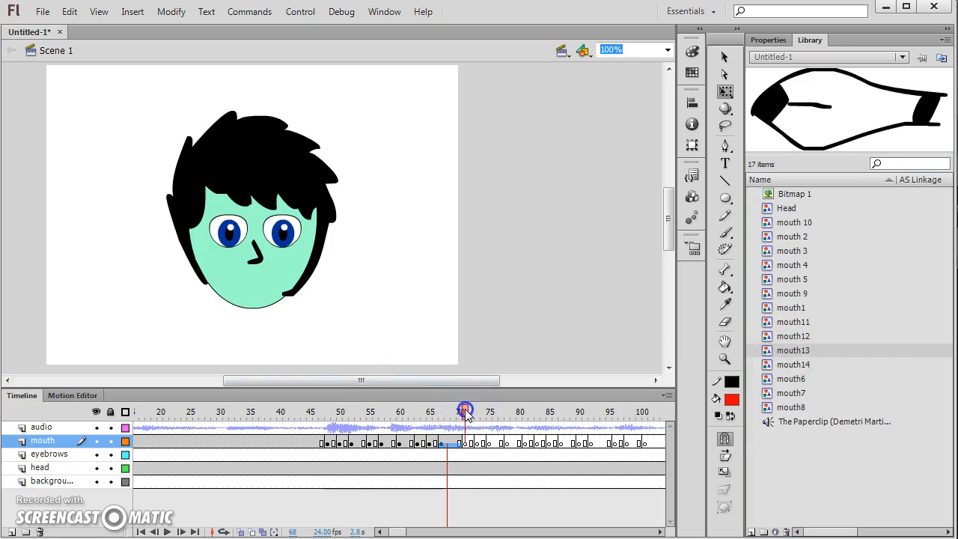
pyautogui.moveTo(792, 365); pyautogui.dragTo(253, 284)
pyautogui.click(479, 412)
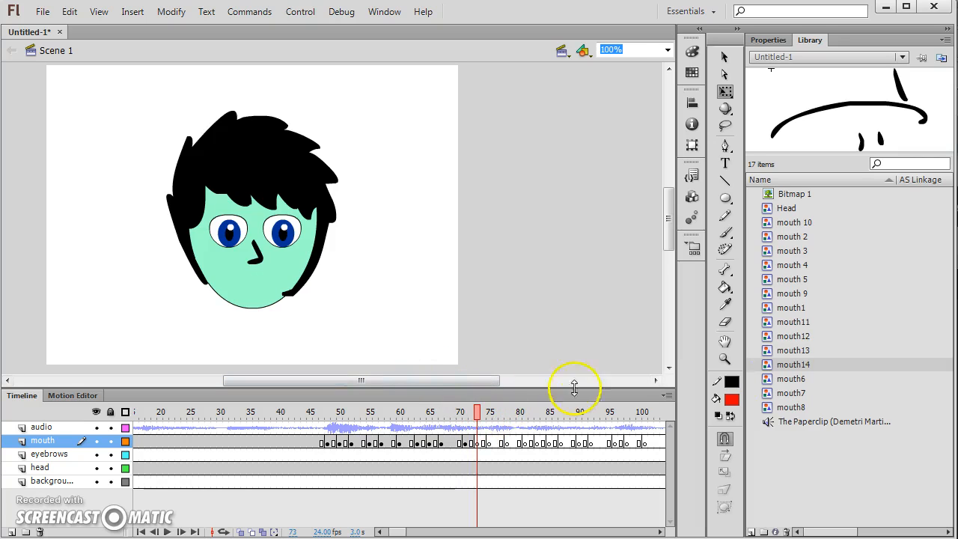
pyautogui.moveTo(779, 384); pyautogui.dragTo(257, 288)
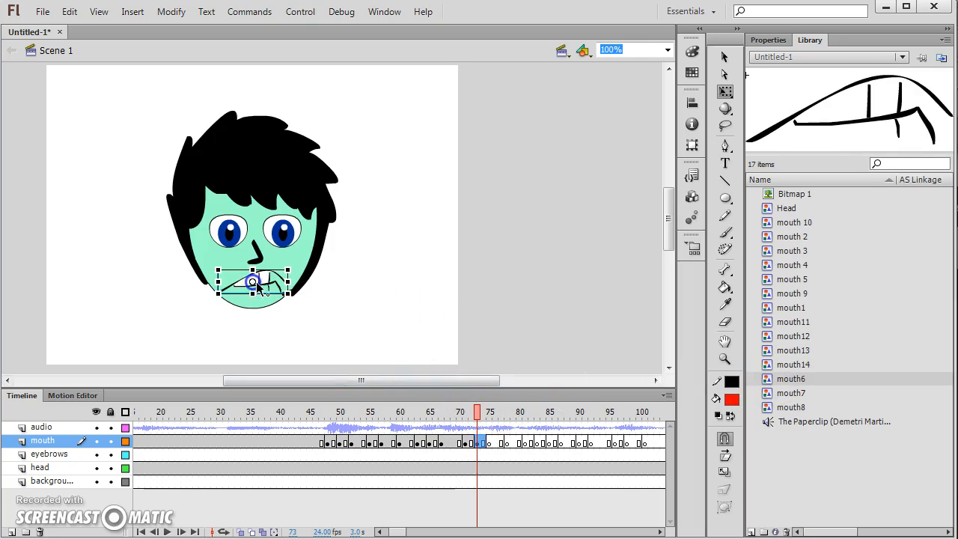
# Place mouth7 on the face at frame 75, mouth8 at frame 78 and mouth 10 at frame 81.
pyautogui.click(489, 412)
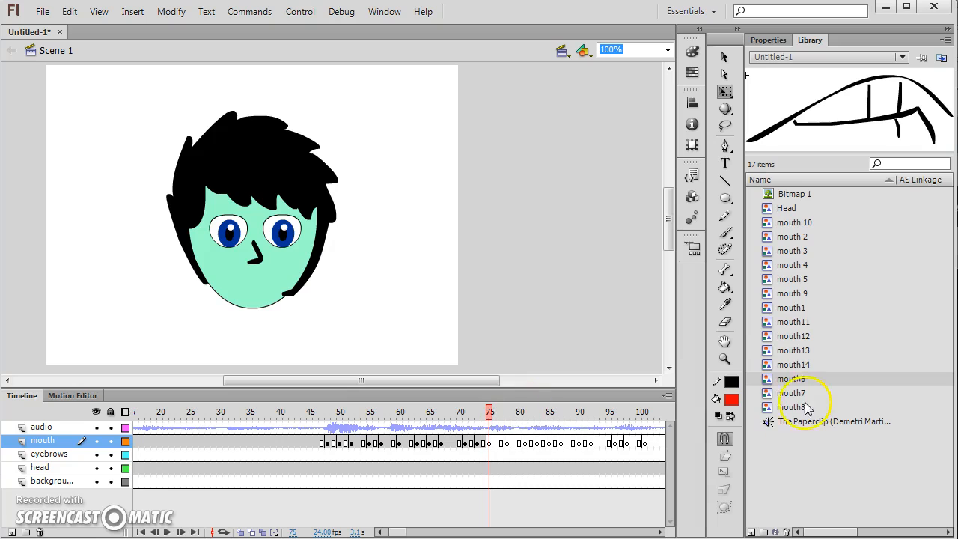
pyautogui.moveTo(788, 400); pyautogui.dragTo(254, 284)
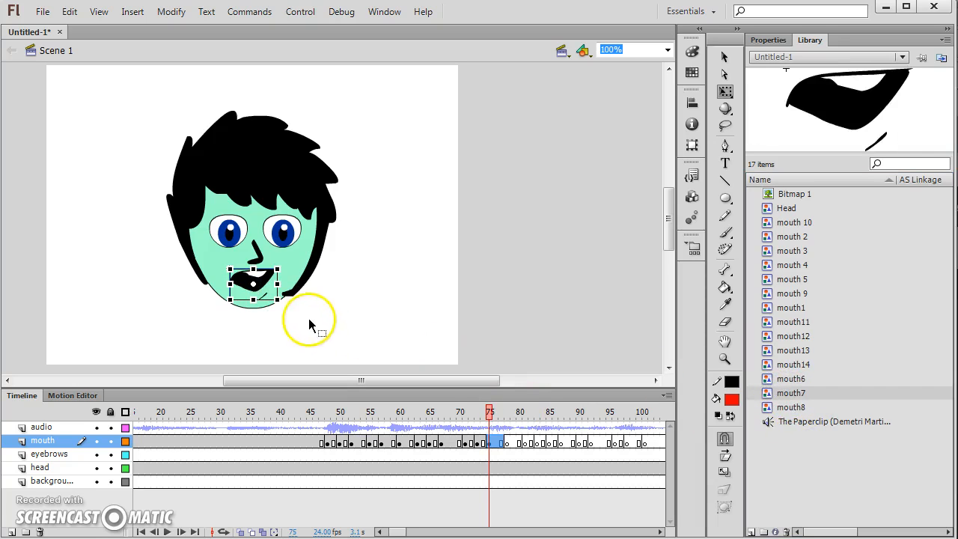
pyautogui.click(508, 412)
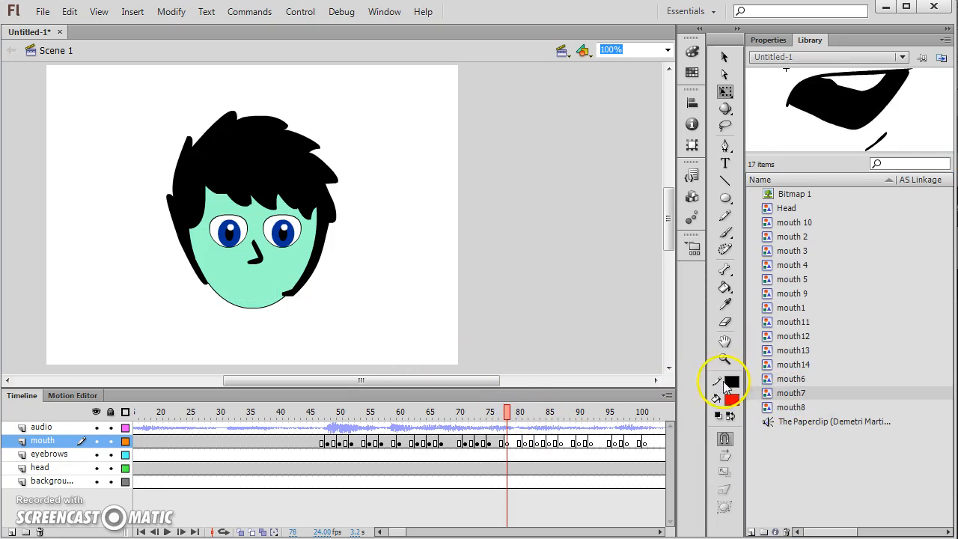
pyautogui.moveTo(765, 407); pyautogui.dragTo(255, 291)
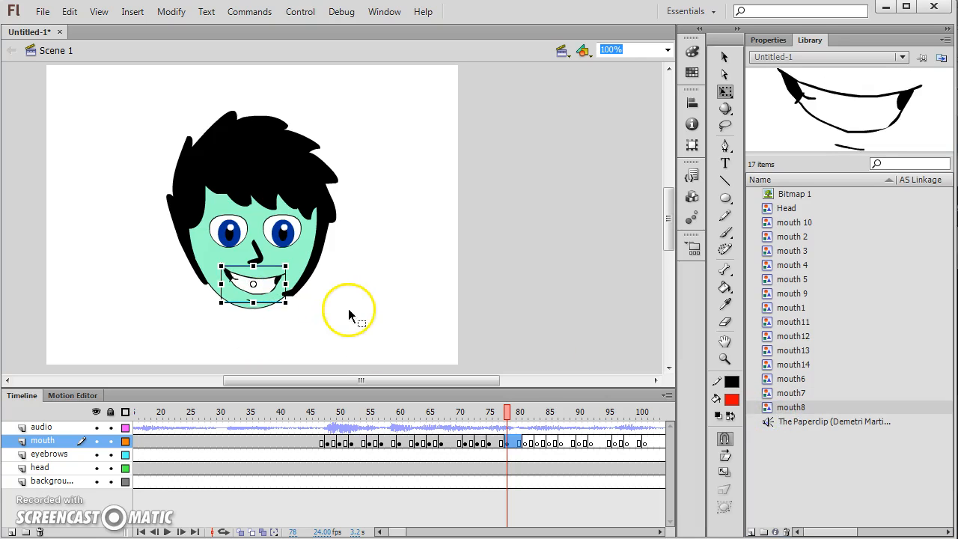
pyautogui.click(526, 413)
pyautogui.moveTo(780, 224); pyautogui.dragTo(254, 291)
# Place mouth 2 on the face at frame 83, mouth 3 at frame 85 and mouth 9 at frame 88.
pyautogui.click(537, 414)
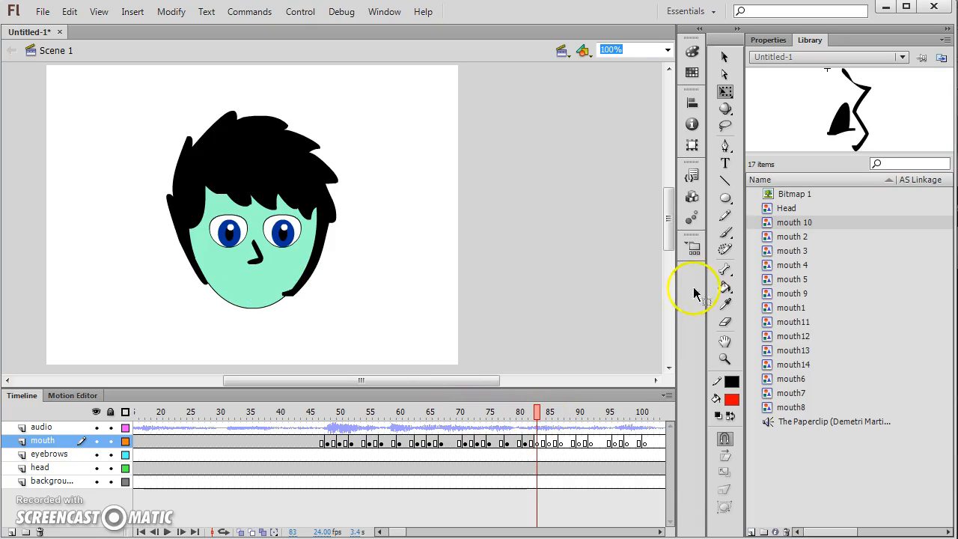
pyautogui.moveTo(766, 240); pyautogui.dragTo(255, 291)
pyautogui.click(550, 413)
pyautogui.moveTo(779, 255); pyautogui.dragTo(258, 281)
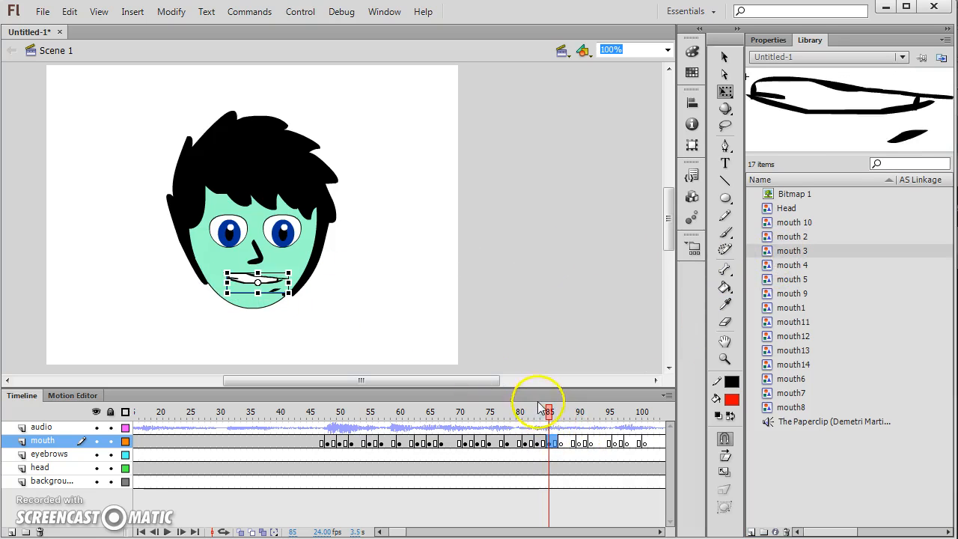
pyautogui.click(567, 412)
pyautogui.moveTo(765, 294); pyautogui.dragTo(248, 281)
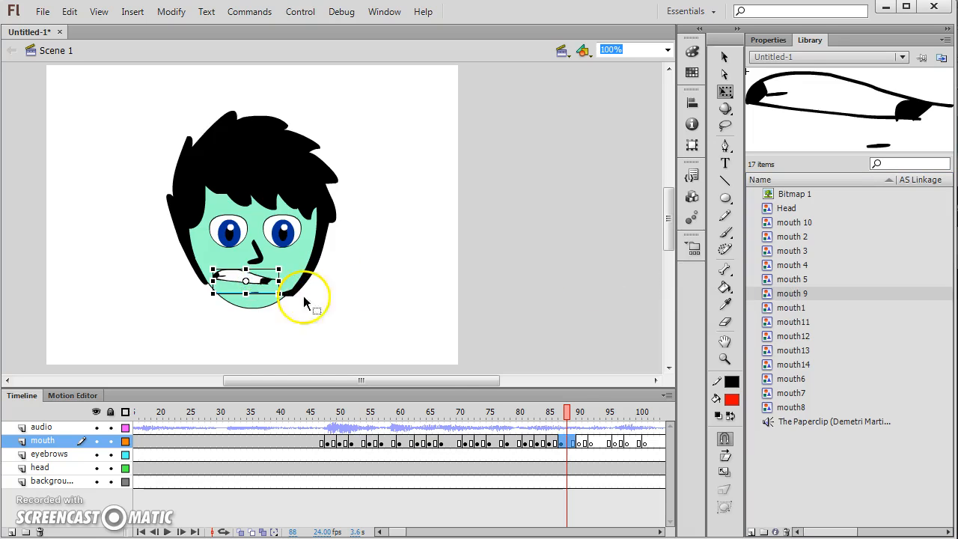
# Place mouth11 on the face at frame 90, mouth14 at frame 93 and mouth6 at frame 96.
pyautogui.click(579, 412)
pyautogui.moveTo(779, 322); pyautogui.dragTo(250, 278)
pyautogui.click(597, 413)
pyautogui.moveTo(781, 367); pyautogui.dragTo(254, 282)
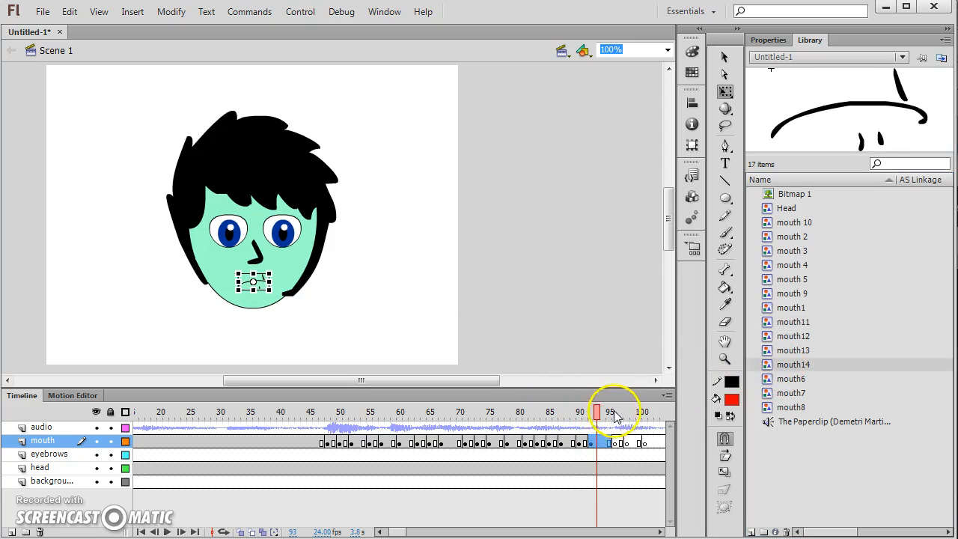
pyautogui.click(613, 414)
pyautogui.moveTo(306, 331); pyautogui.dragTo(252, 282)
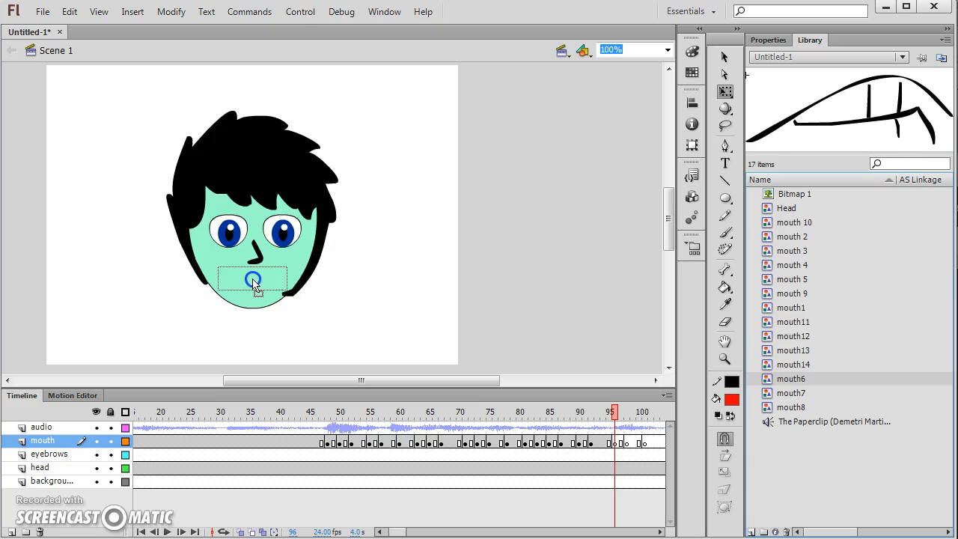
# Place mouth7 on the face at frame 99 and mouth 4 at frame 102.
pyautogui.click(632, 414)
pyautogui.moveTo(777, 399); pyautogui.dragTo(252, 292)
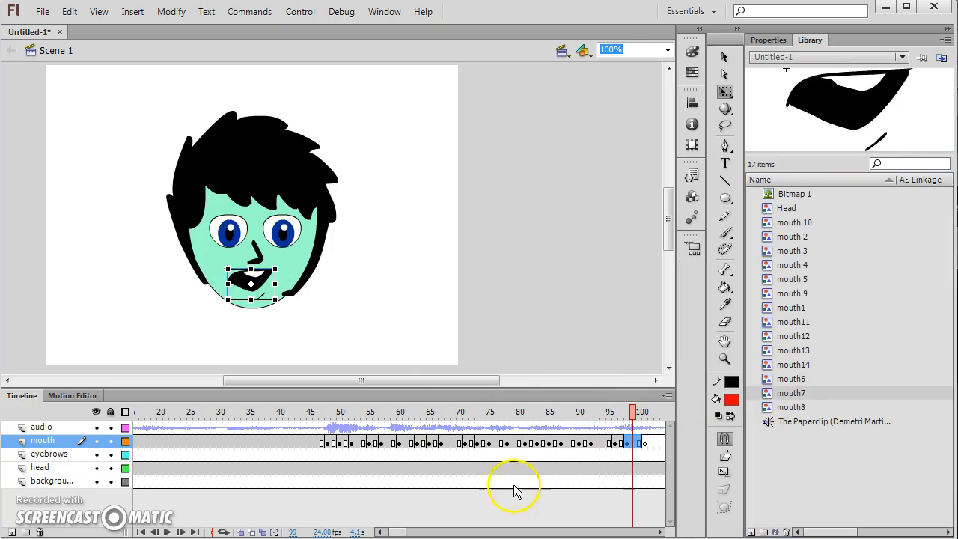
pyautogui.moveTo(397, 532); pyautogui.dragTo(434, 532)
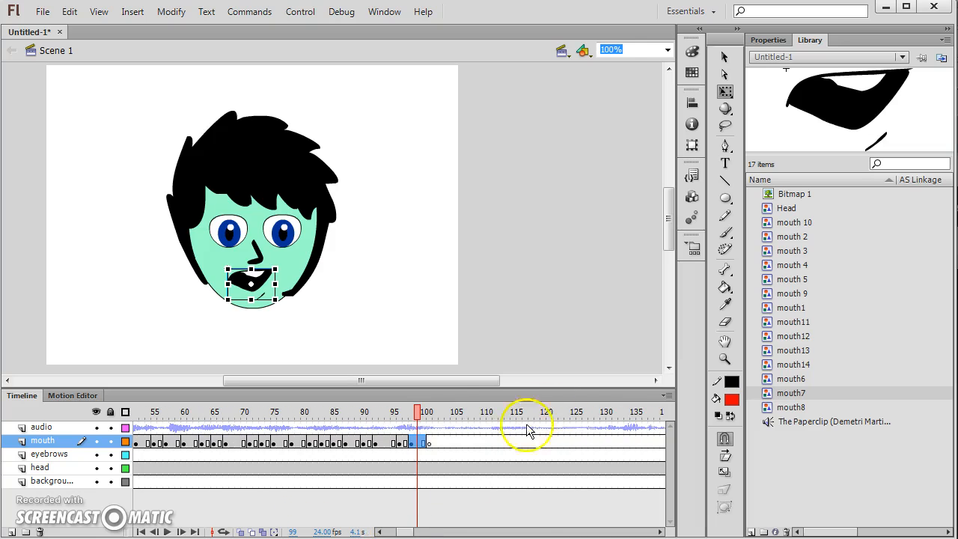
pyautogui.click(435, 417)
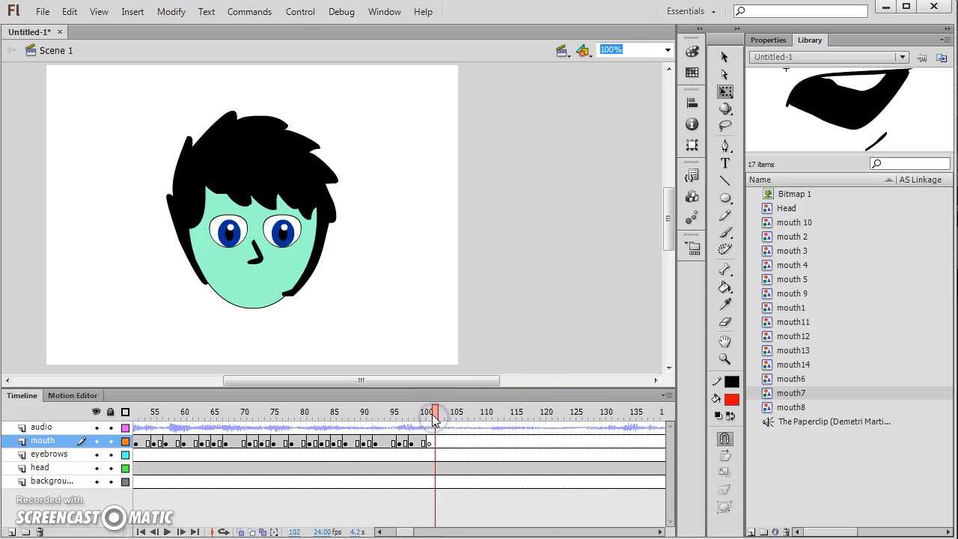
pyautogui.click(774, 264)
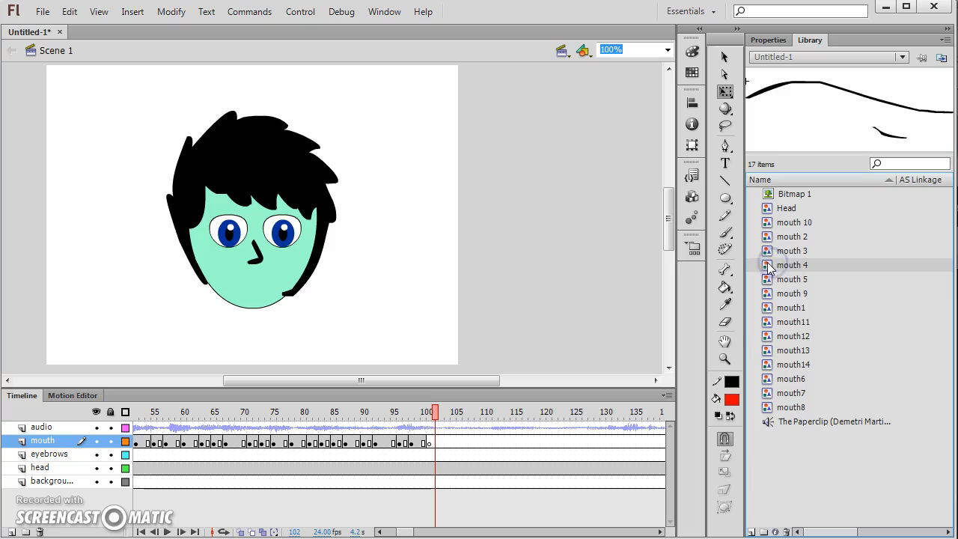
pyautogui.moveTo(600, 271); pyautogui.dragTo(254, 286)
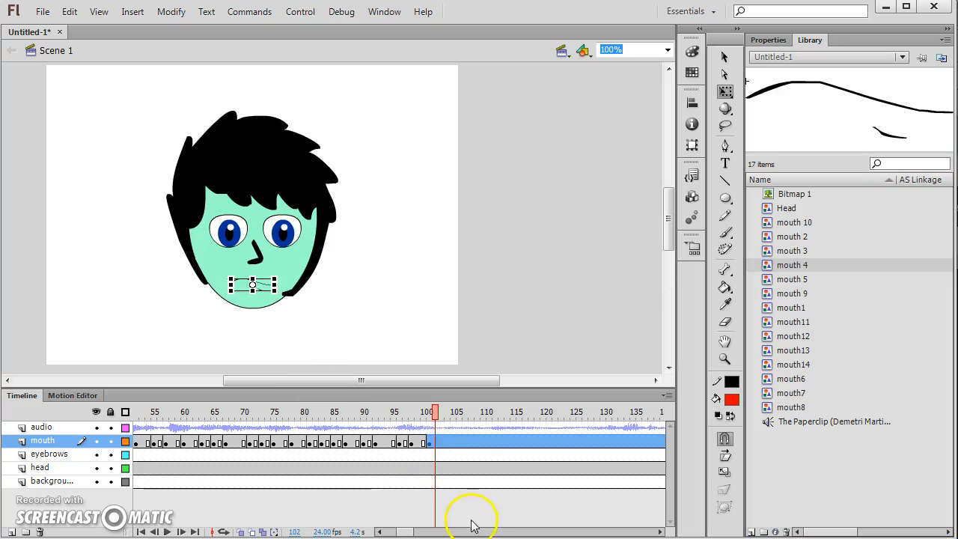
# Play the animation from frame 1 past the last placed mouth to check the lip-sync, and stop playback.
pyautogui.moveTo(400, 533); pyautogui.dragTo(394, 533)
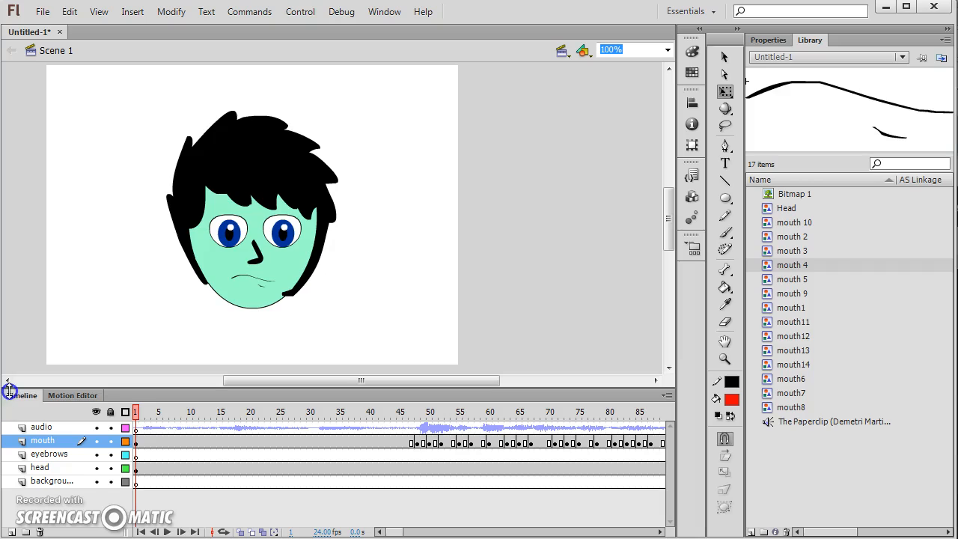
pyautogui.press('Return')
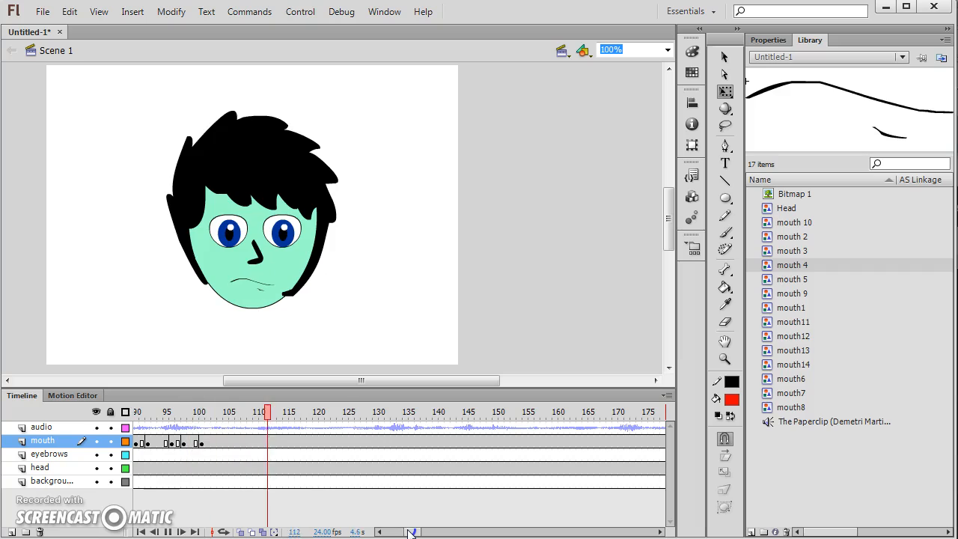
pyautogui.press('Return')
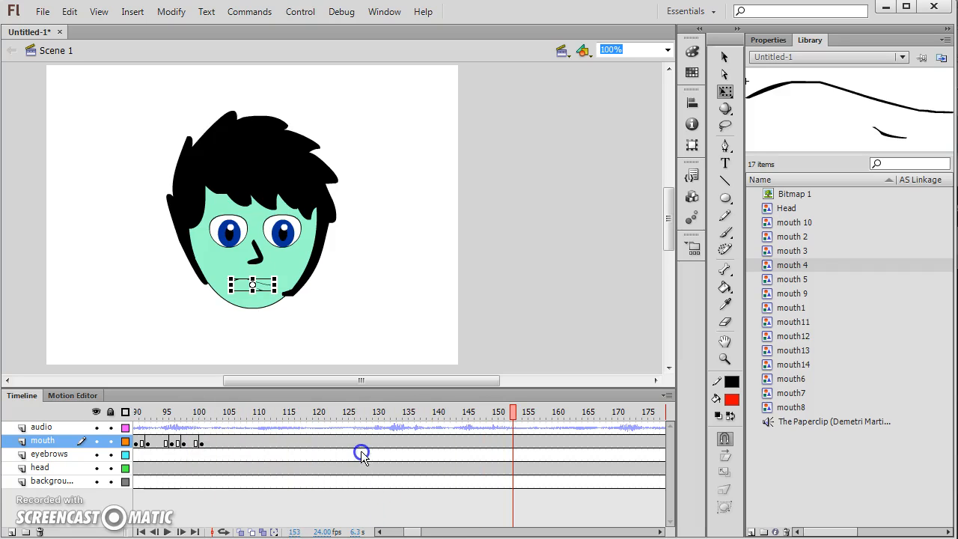
# Insert blank keyframes on the mouth layer at frames 127, 129, 132, 135 and 138.
pyautogui.click(356, 437)
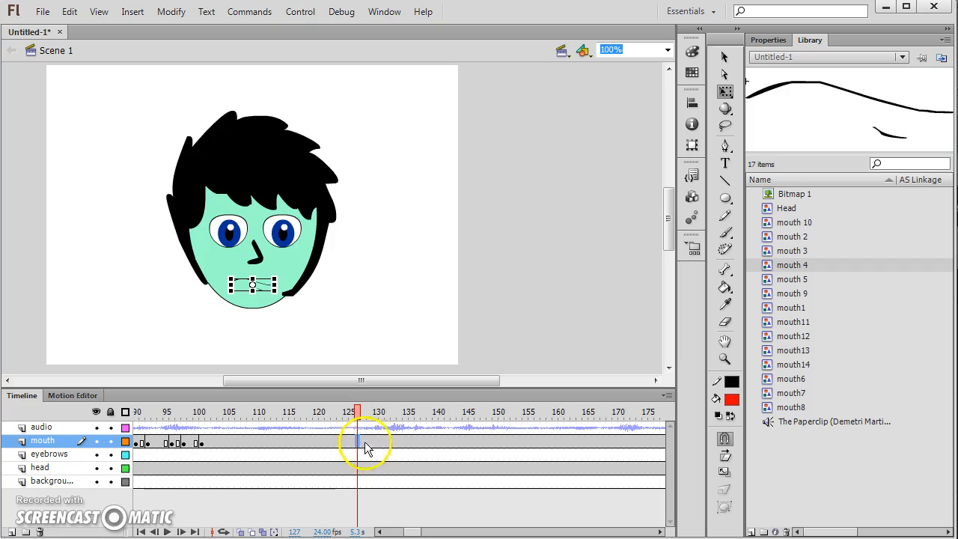
pyautogui.press('F7')
pyautogui.click(387, 443)
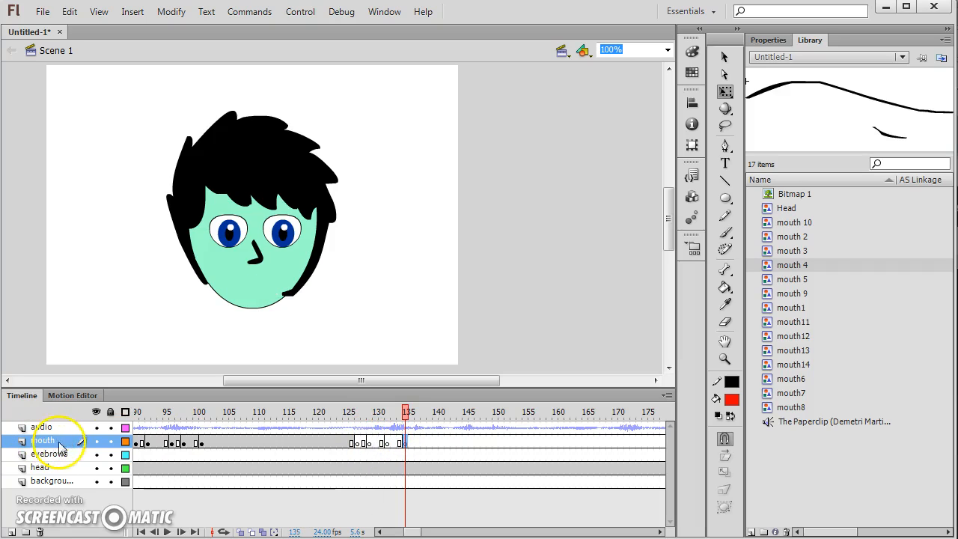
pyautogui.click(424, 444)
pyautogui.rightClick(424, 443)
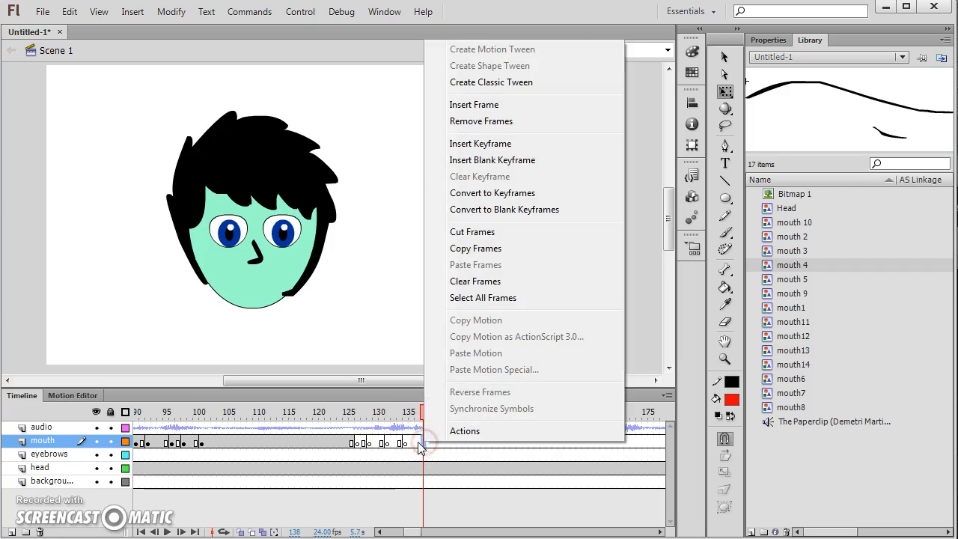
pyautogui.click(484, 159)
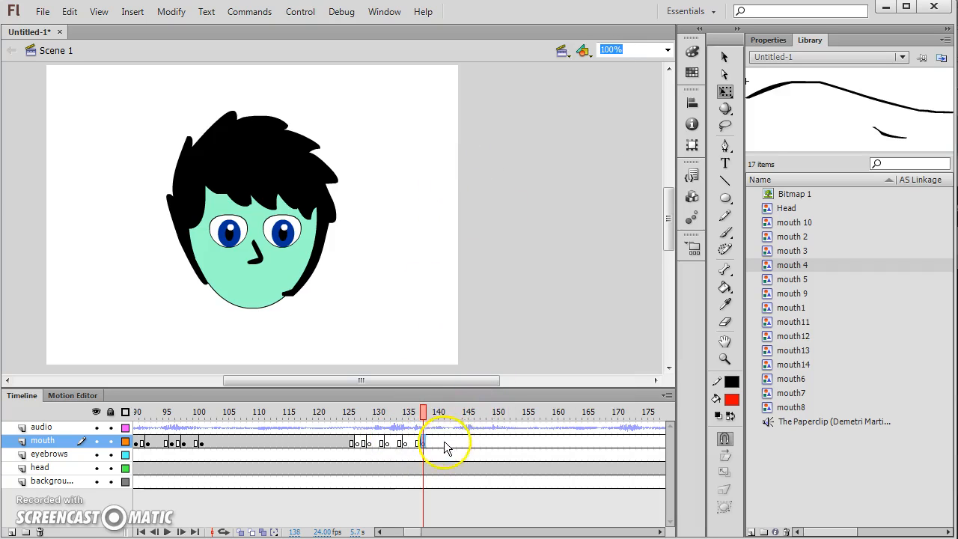
# Insert blank keyframes on the mouth layer at frames 141, 143, 146, 149, 151 and 154, and play the section back from frame 120.
pyautogui.rightClick(442, 443)
pyautogui.click(459, 161)
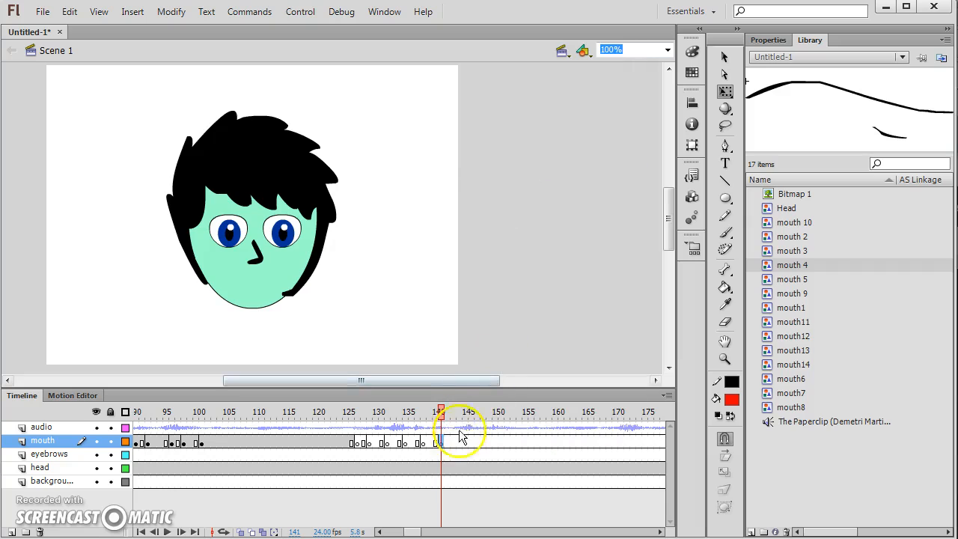
pyautogui.click(472, 443)
pyautogui.press('F7')
pyautogui.click(488, 444)
pyautogui.press('F7')
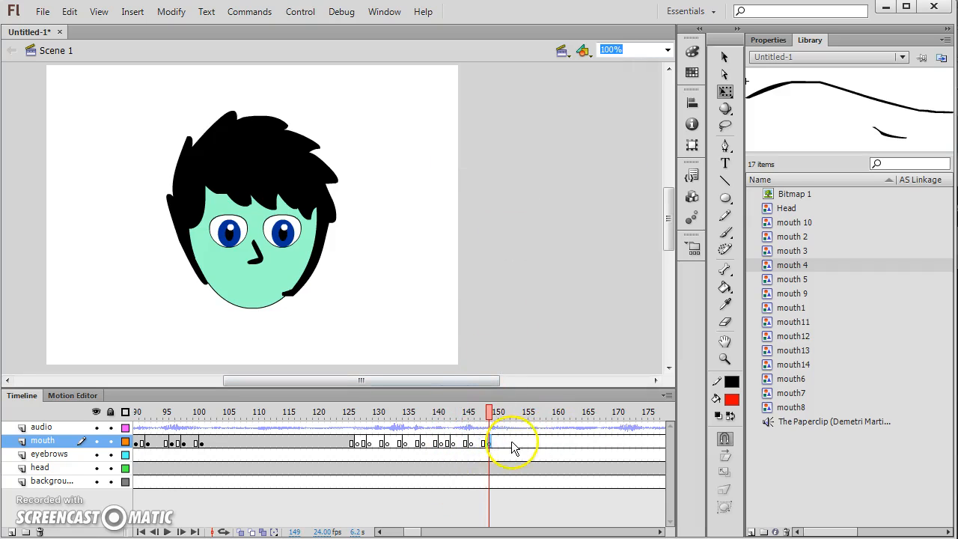
pyautogui.click(521, 441)
pyautogui.press('F7')
pyautogui.click(317, 415)
pyautogui.press('Return')
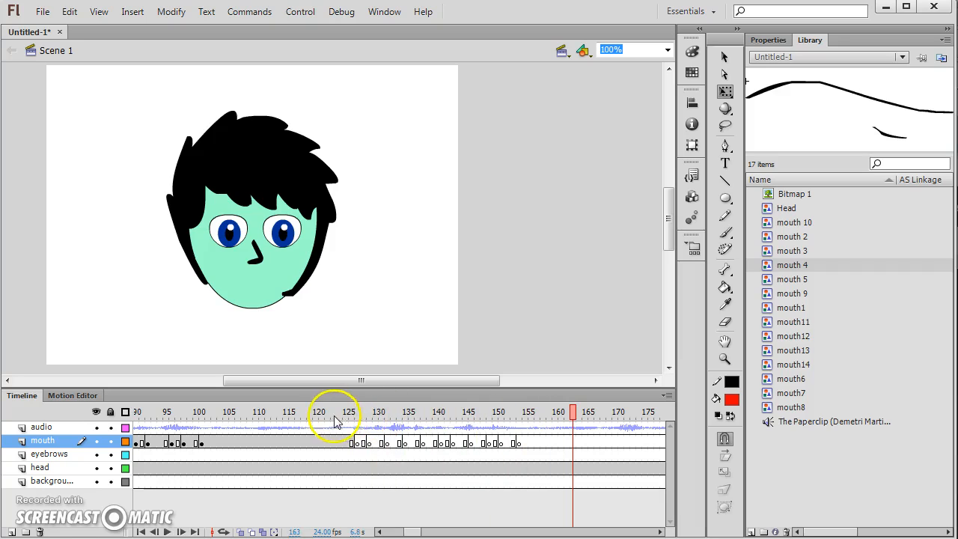
# Place mouth 5 on the face at frame 127, mouth 9 at frame 130 and mouth1 at frame 133.
pyautogui.click(363, 418)
pyautogui.moveTo(360, 418); pyautogui.dragTo(357, 417)
pyautogui.moveTo(786, 278); pyautogui.dragTo(257, 296)
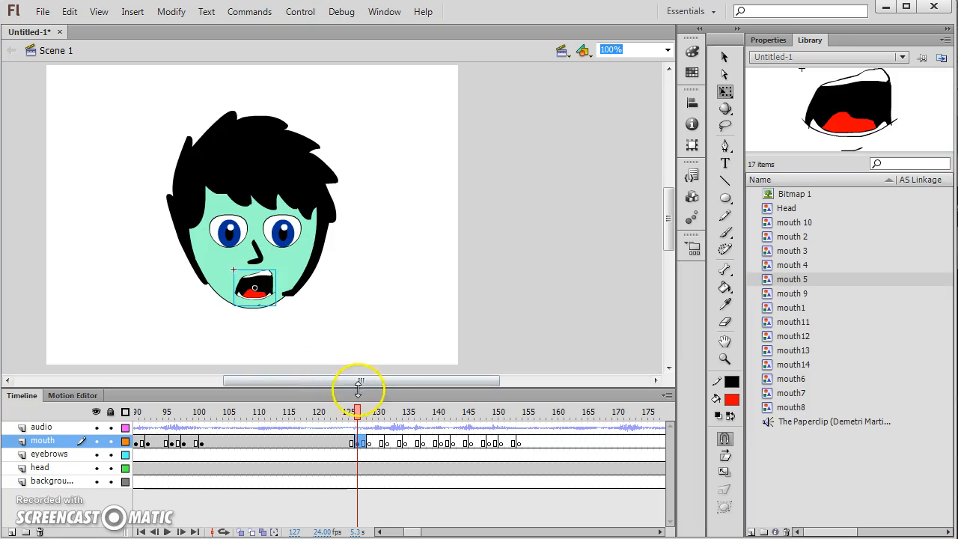
pyautogui.click(376, 412)
pyautogui.moveTo(788, 298); pyautogui.dragTo(255, 281)
pyautogui.click(397, 414)
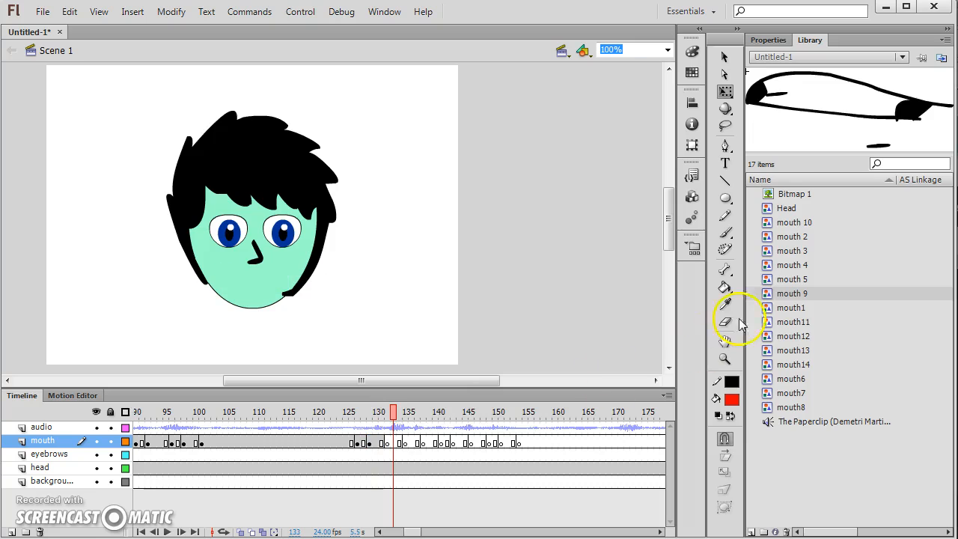
pyautogui.moveTo(767, 313); pyautogui.dragTo(254, 280)
# Place mouth11 on the face at frame 136, mouth13 at frame 139 and mouth 2 at frame 141.
pyautogui.click(411, 413)
pyautogui.moveTo(783, 322); pyautogui.dragTo(255, 280)
pyautogui.click(428, 412)
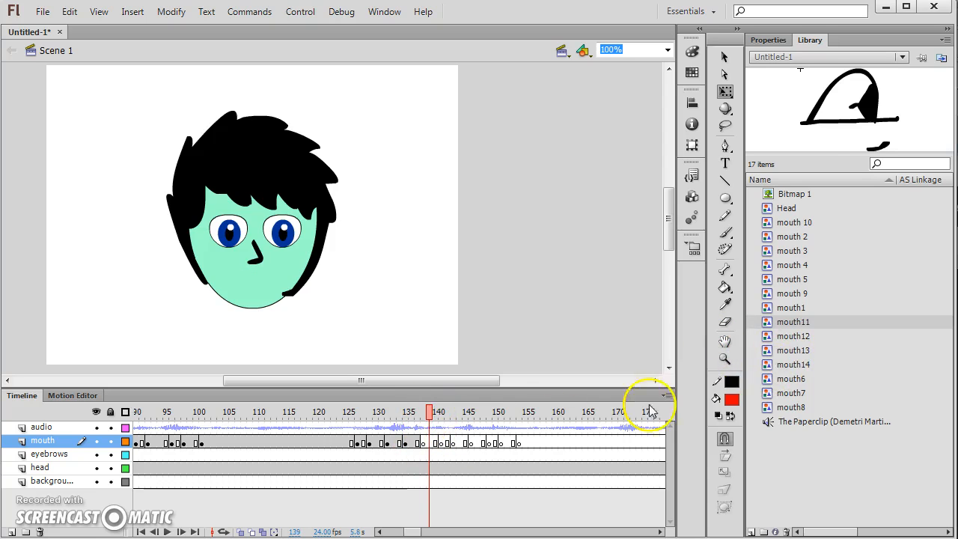
pyautogui.moveTo(779, 351); pyautogui.dragTo(253, 279)
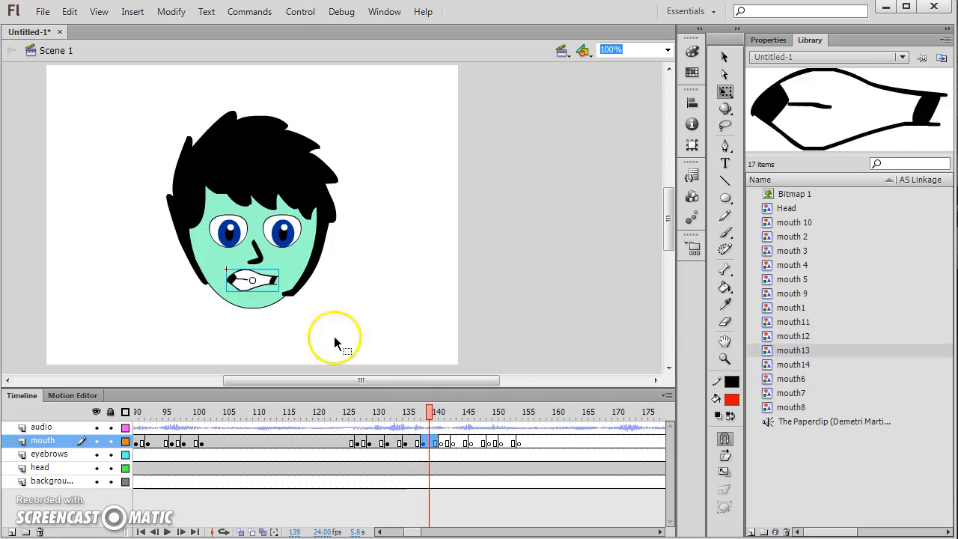
pyautogui.click(441, 413)
pyautogui.moveTo(766, 239); pyautogui.dragTo(255, 279)
# Place mouth 3 on the face at frame 143, mouth7 at frame 147 and mouth12 at frame 149.
pyautogui.click(457, 420)
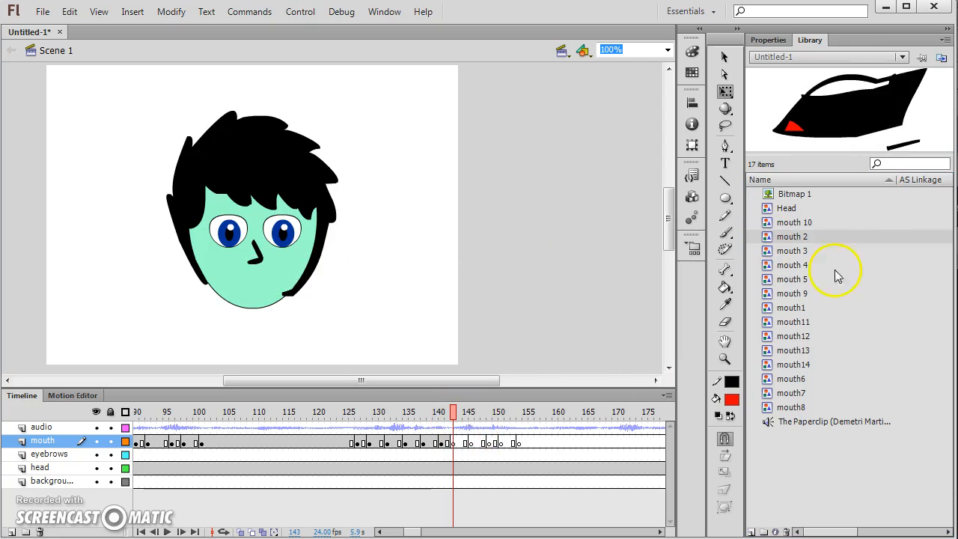
pyautogui.moveTo(786, 252); pyautogui.dragTo(255, 280)
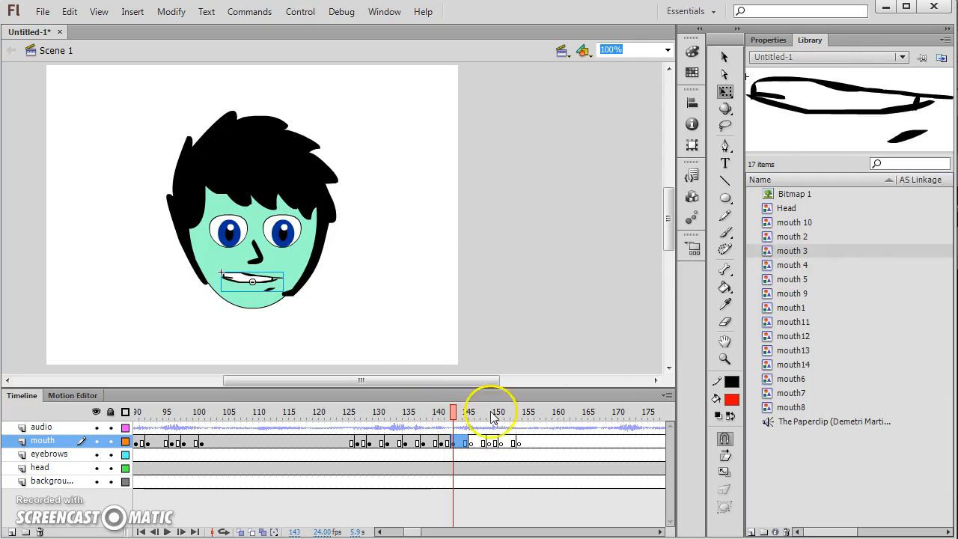
pyautogui.click(480, 421)
pyautogui.moveTo(781, 397); pyautogui.dragTo(267, 284)
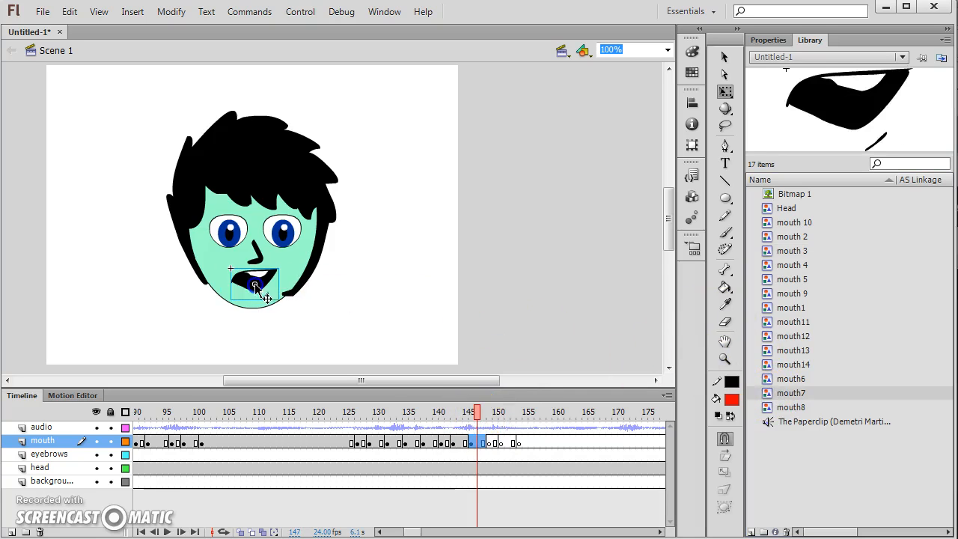
pyautogui.click(490, 413)
pyautogui.moveTo(781, 342); pyautogui.dragTo(255, 282)
# Place mouth 10 on the face at frame 151 and mouth 4 at frame 154, and deselect the mouth.
pyautogui.click(506, 413)
pyautogui.moveTo(779, 232); pyautogui.dragTo(254, 282)
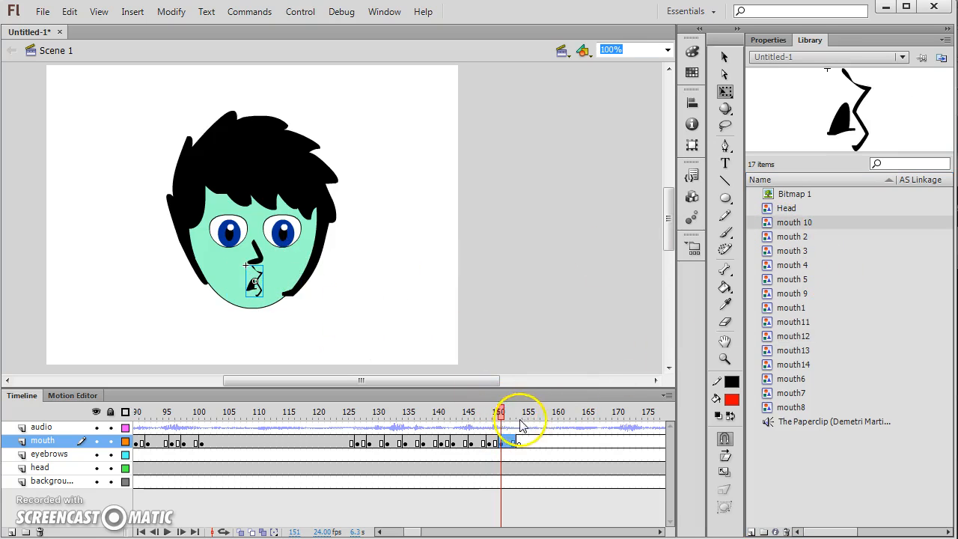
pyautogui.click(519, 413)
pyautogui.moveTo(779, 263); pyautogui.dragTo(254, 280)
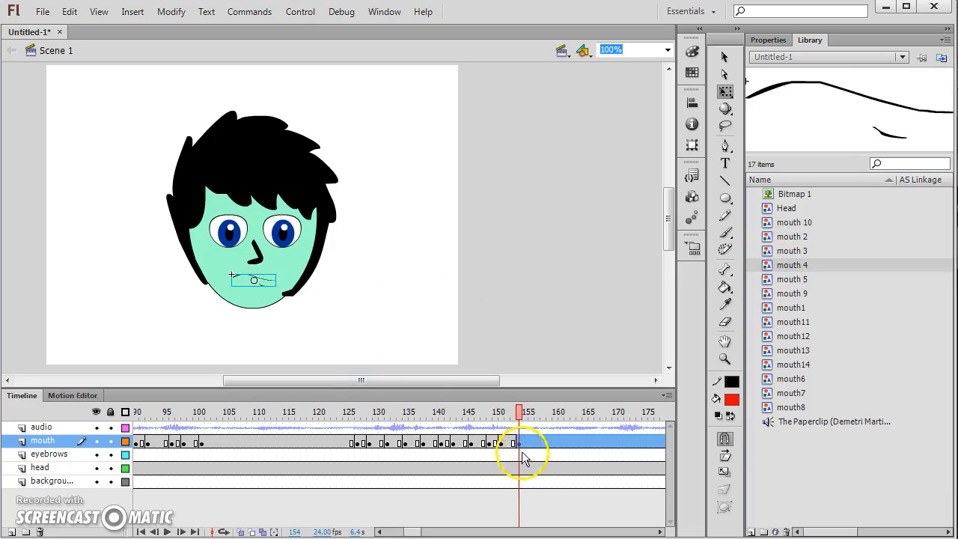
pyautogui.click(522, 455)
pyautogui.click(519, 440)
pyautogui.click(534, 510)
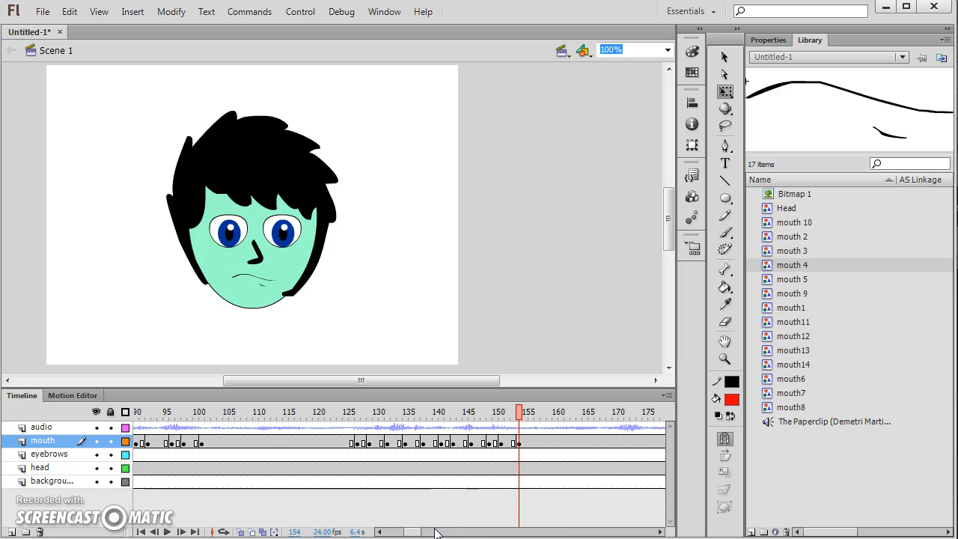
# Insert a blank keyframe on the eyebrows layer at frame 105.
pyautogui.moveTo(411, 534); pyautogui.dragTo(399, 531)
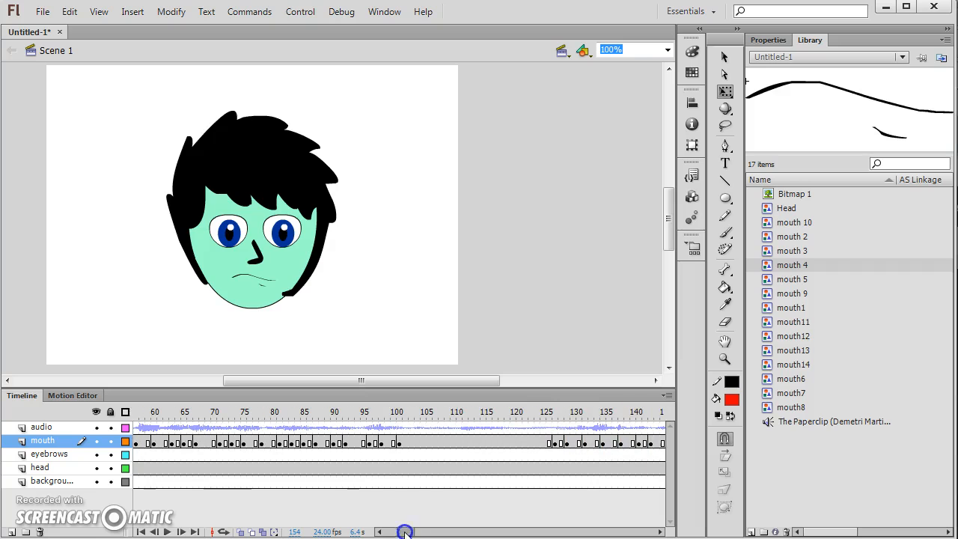
pyautogui.click(423, 455)
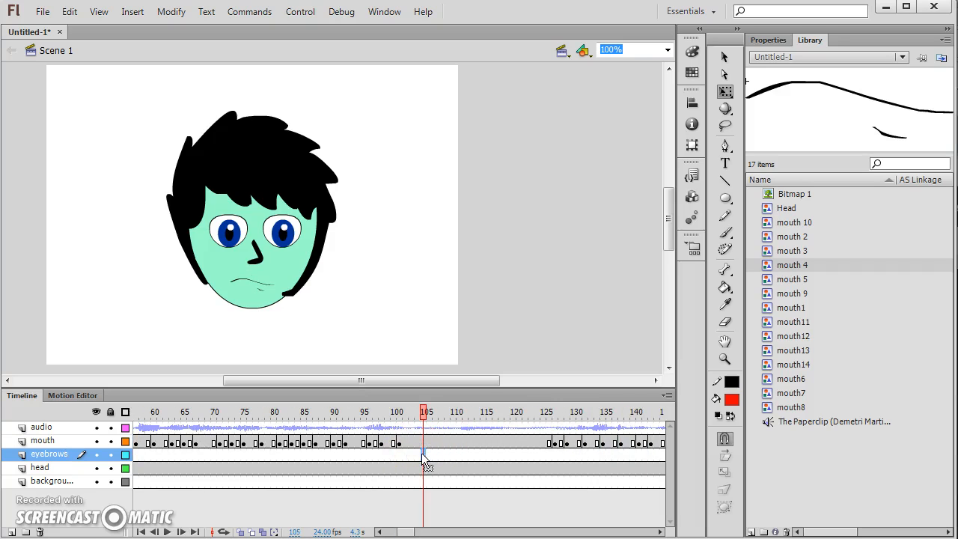
pyautogui.rightClick(421, 453)
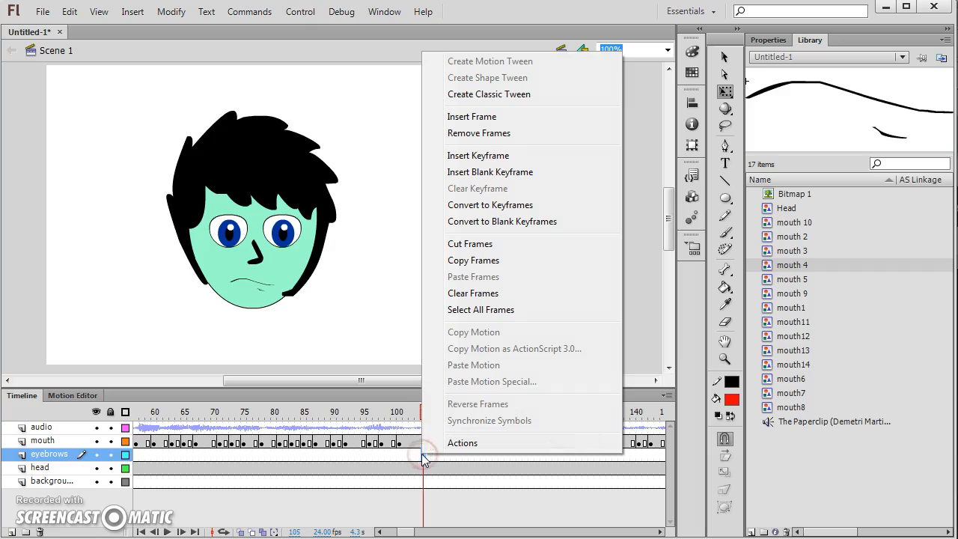
pyautogui.click(483, 173)
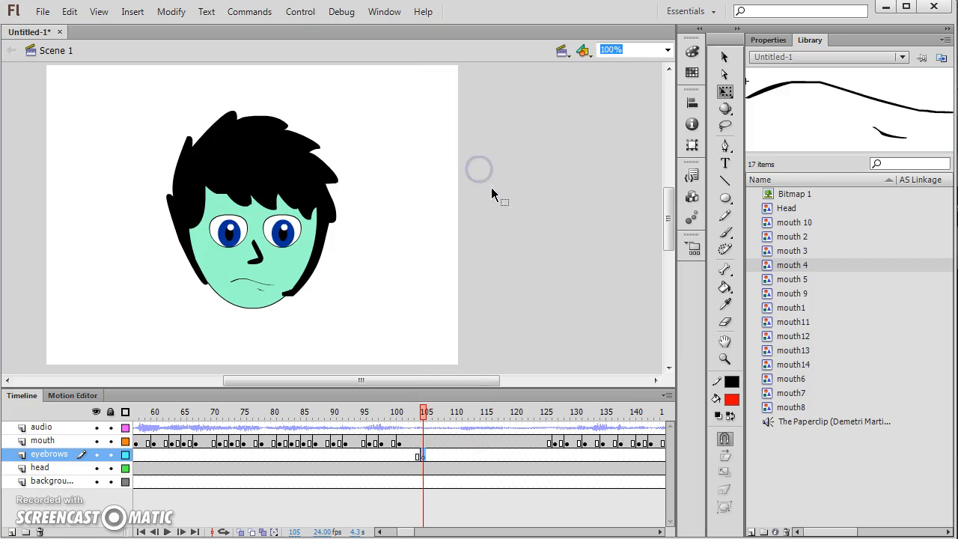
# Choose the Brush tool and set a larger brush size for painting the eyebrows.
pyautogui.click(726, 234)
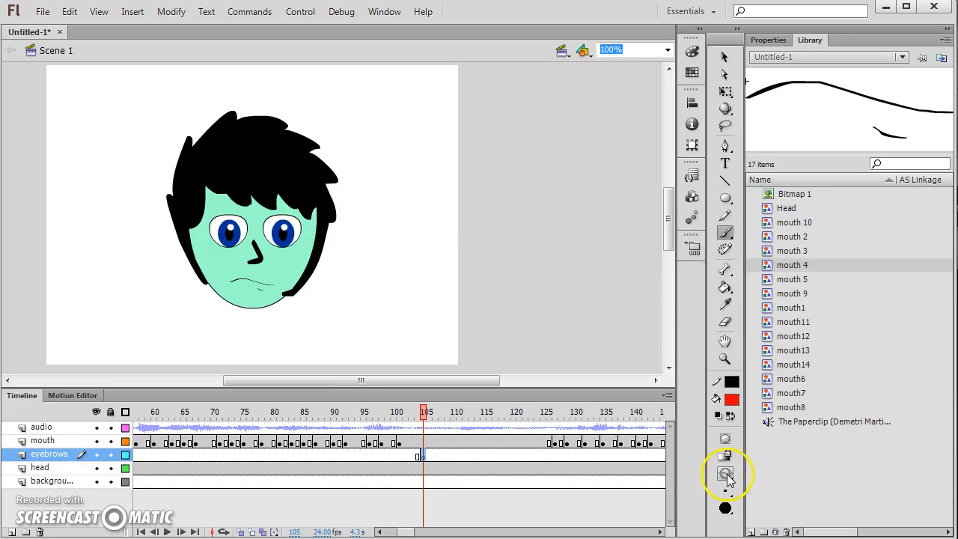
pyautogui.click(726, 510)
pyautogui.click(726, 508)
pyautogui.click(726, 492)
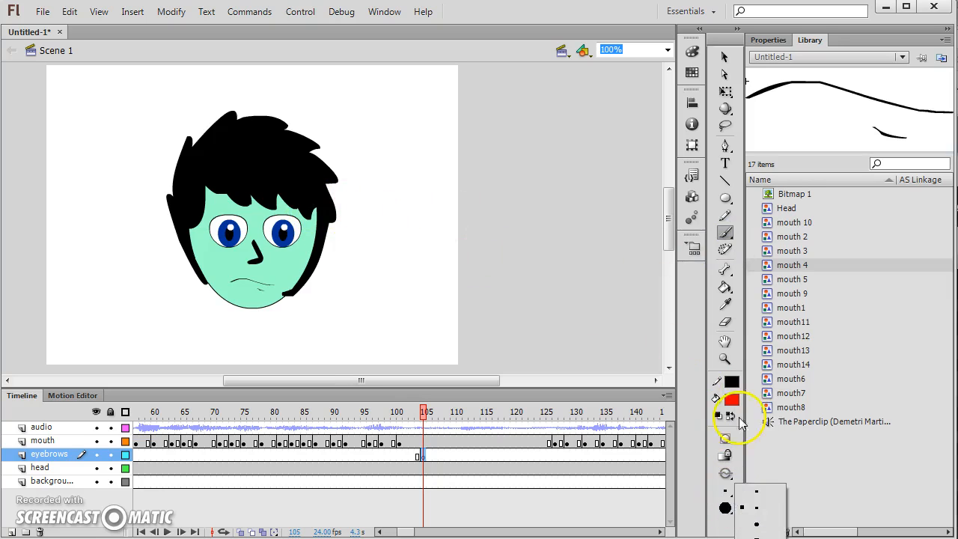
pyautogui.click(757, 525)
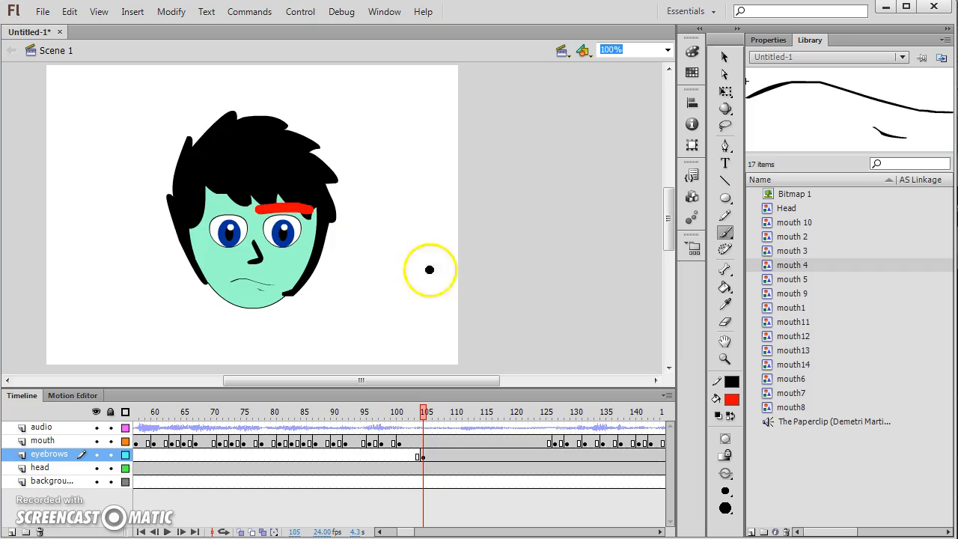
# Undo the red stroke, set the fill to dark grey, and paint an eyebrow above each eye at frame 105.
pyautogui.hotkey('ctrl', 'z')
pyautogui.click(733, 399)
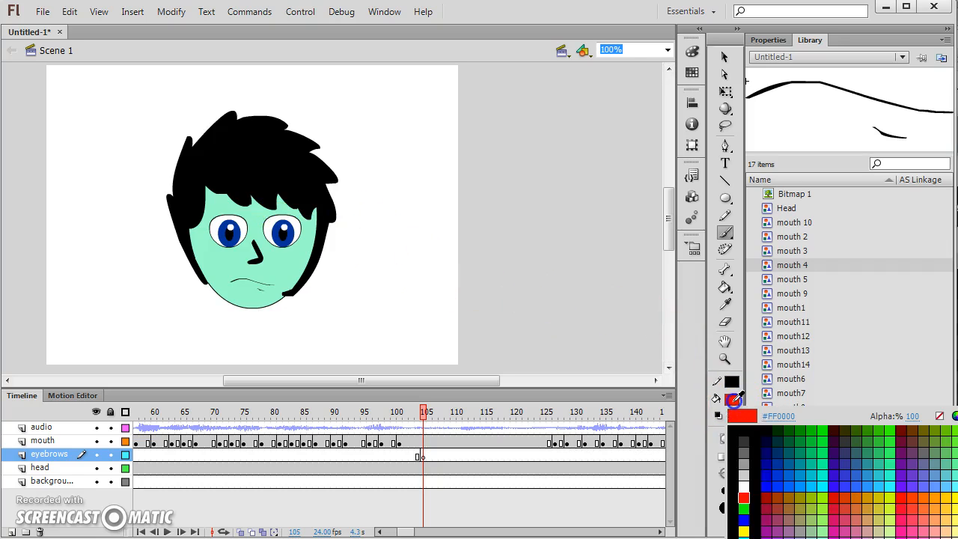
pyautogui.click(744, 442)
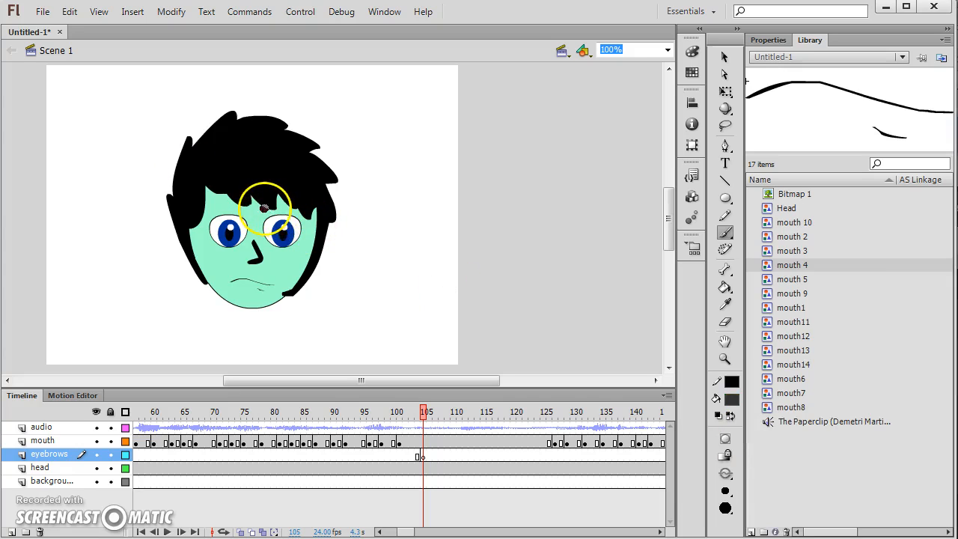
pyautogui.moveTo(292, 215); pyautogui.dragTo(301, 215)
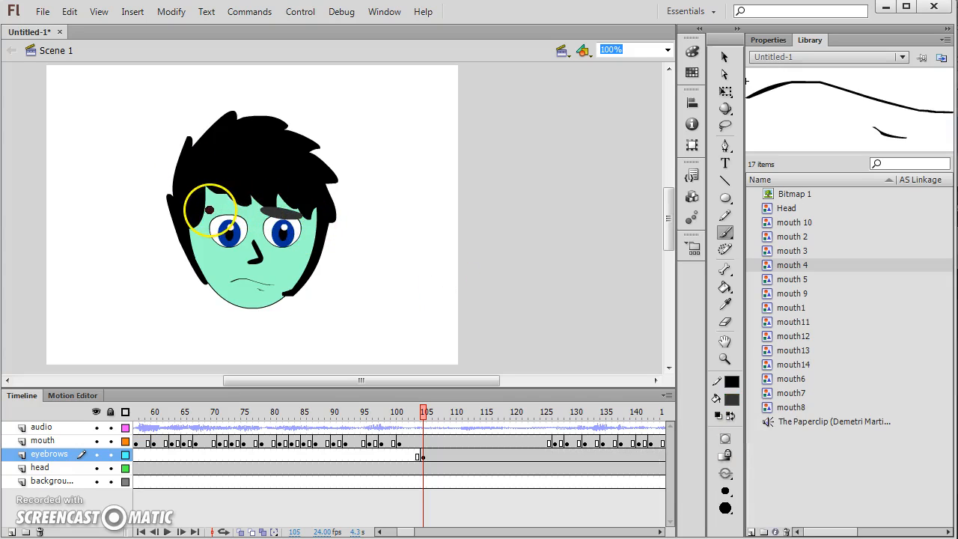
pyautogui.moveTo(233, 212); pyautogui.dragTo(236, 212)
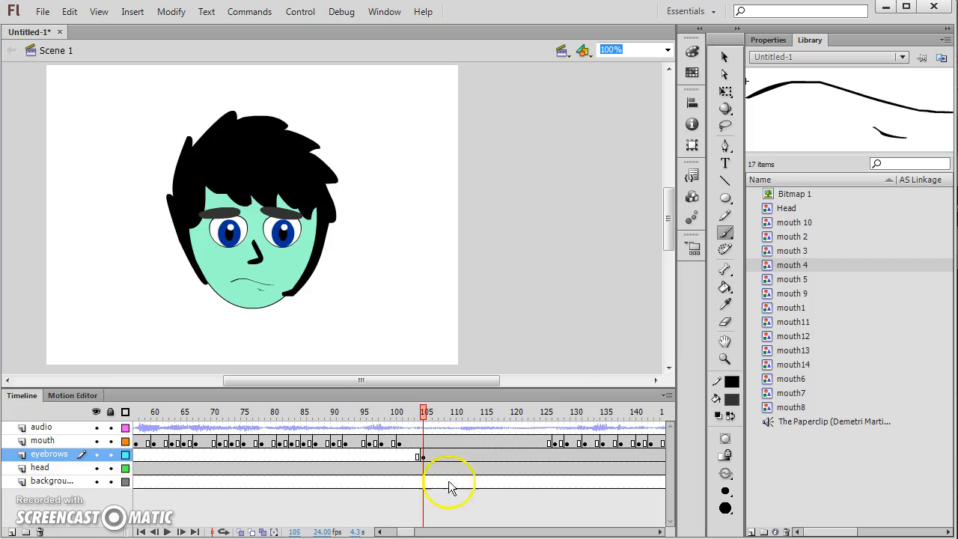
# Paint a raised pair of dark grey eyebrows on the eyebrows layer in the span before frame 105.
pyautogui.click(308, 412)
pyautogui.moveTo(213, 203); pyautogui.dragTo(246, 194)
pyautogui.moveTo(305, 212); pyautogui.dragTo(309, 214)
# Insert a blank keyframe at frame 214 on the eyebrows layer, painting two new curved eyebrows there, and save the document with auto-recovery enabled.
pyautogui.moveTo(307, 409)
pyautogui.mouseDown()
pyautogui.moveTo(280, 412)
pyautogui.moveTo(470, 434)
pyautogui.mouseUp()
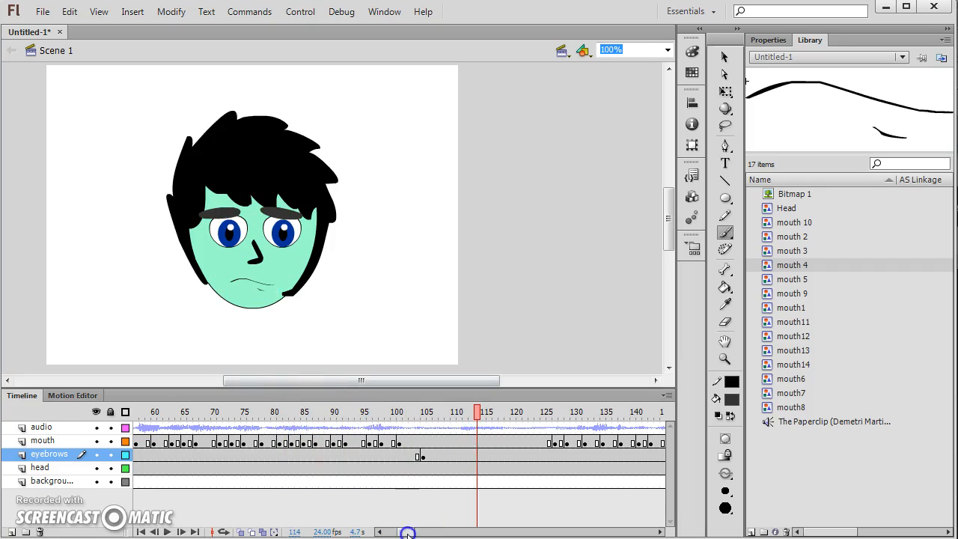
pyautogui.moveTo(407, 533); pyautogui.dragTo(426, 534)
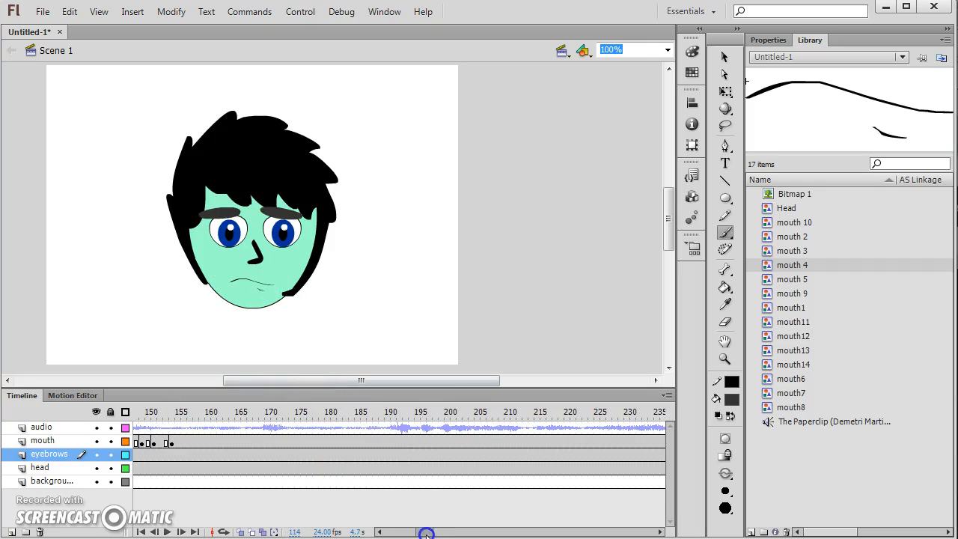
pyautogui.rightClick(530, 456)
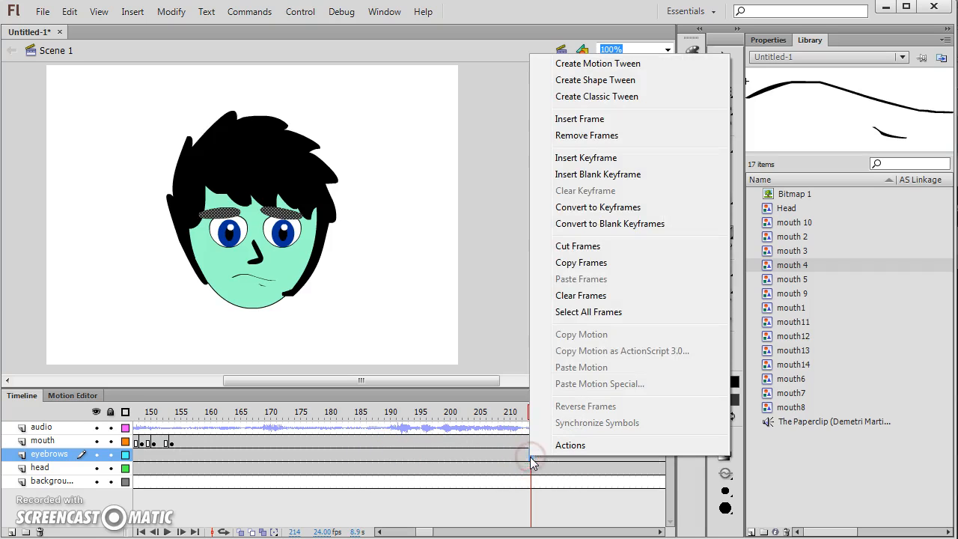
pyautogui.click(588, 174)
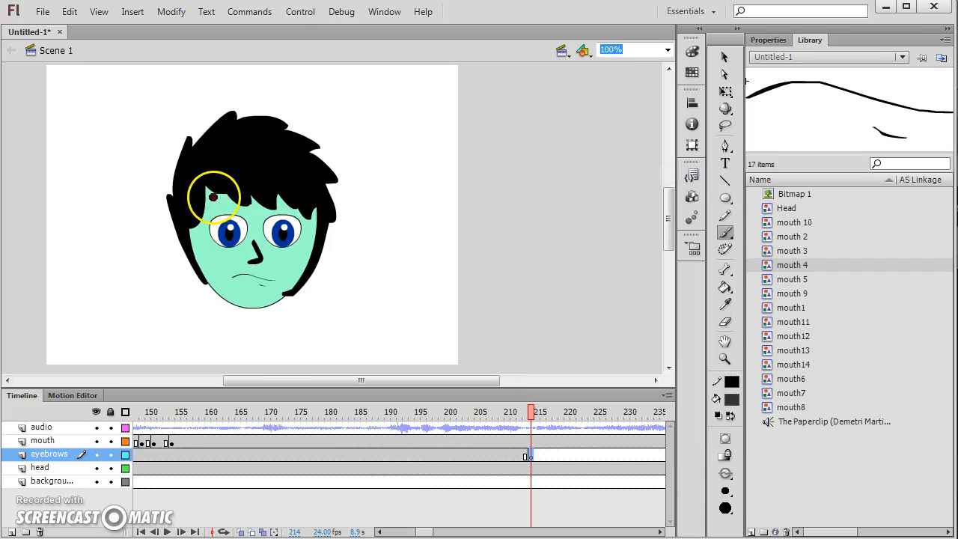
pyautogui.moveTo(205, 198)
pyautogui.mouseDown()
pyautogui.moveTo(231, 192)
pyautogui.moveTo(285, 215)
pyautogui.mouseUp()
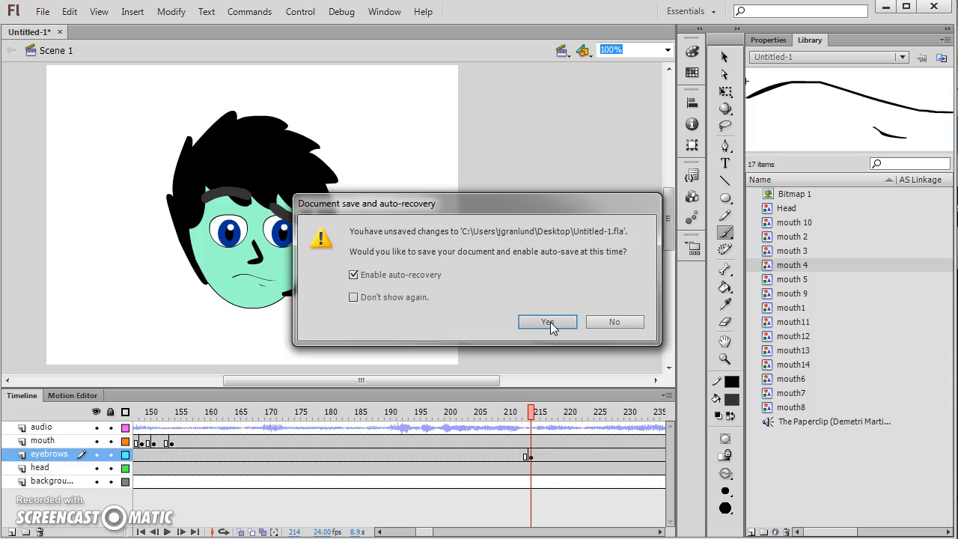
pyautogui.click(548, 324)
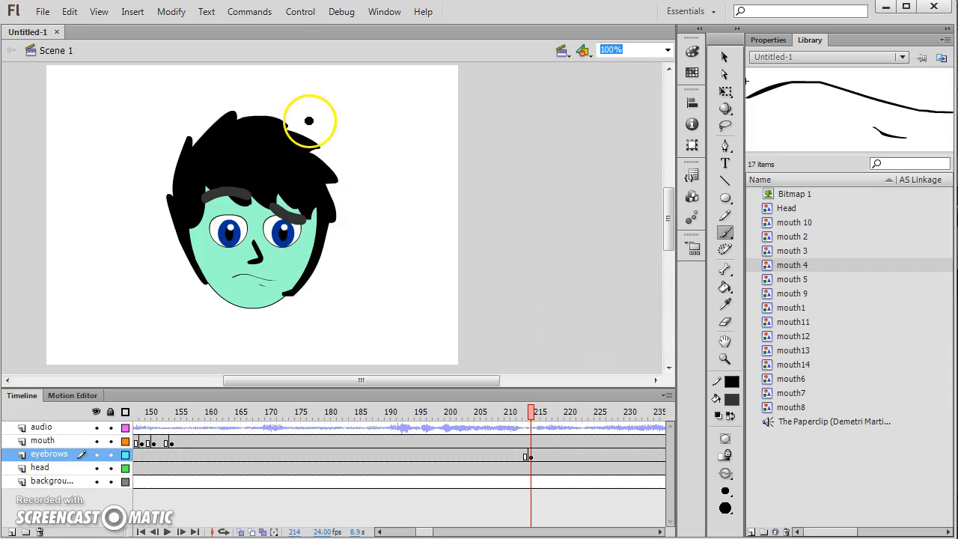
# Insert a blank keyframe at frame 549 on the eyebrows layer and paint two straight, flat eyebrows.
pyautogui.moveTo(427, 533); pyautogui.dragTo(497, 532)
pyautogui.rightClick(491, 442)
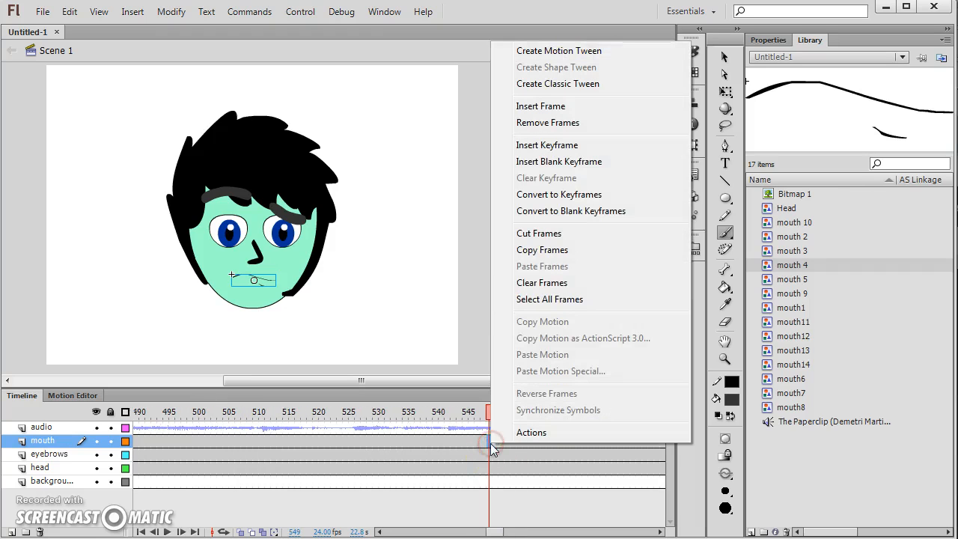
pyautogui.rightClick(488, 454)
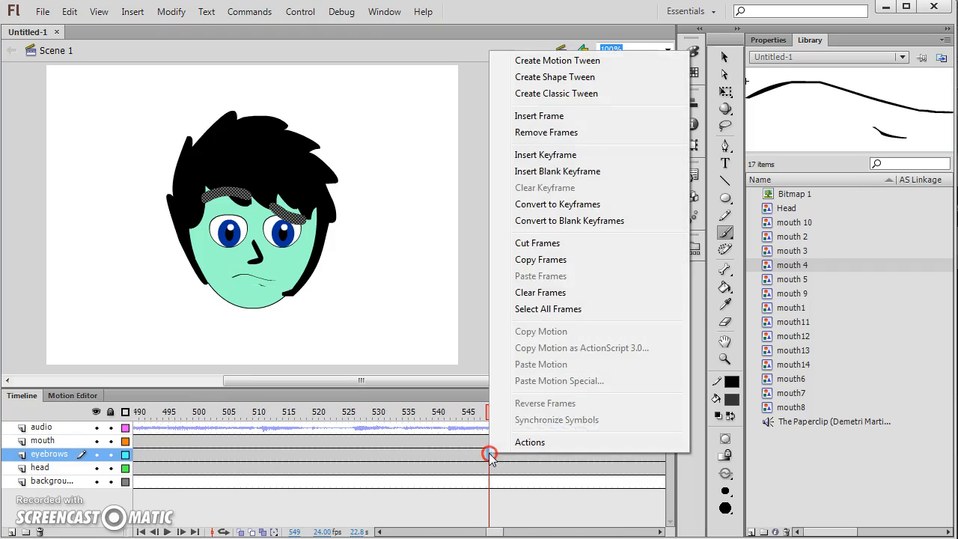
pyautogui.click(558, 171)
pyautogui.moveTo(209, 203); pyautogui.dragTo(307, 204)
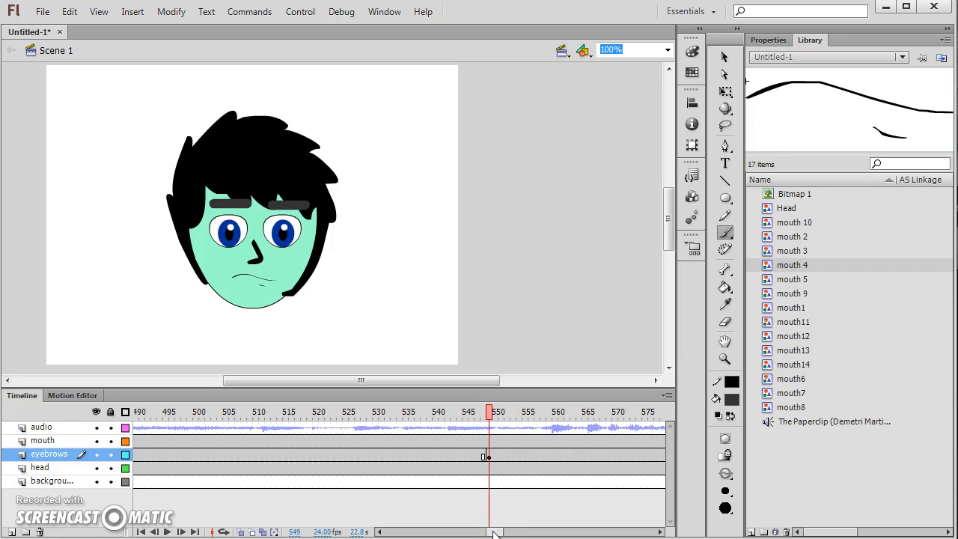
# Play back the animation from frame 25 to check the eyebrow changes, and deselect the eyebrows.
pyautogui.moveTo(494, 533); pyautogui.dragTo(384, 533)
pyautogui.moveTo(332, 413); pyautogui.dragTo(281, 414)
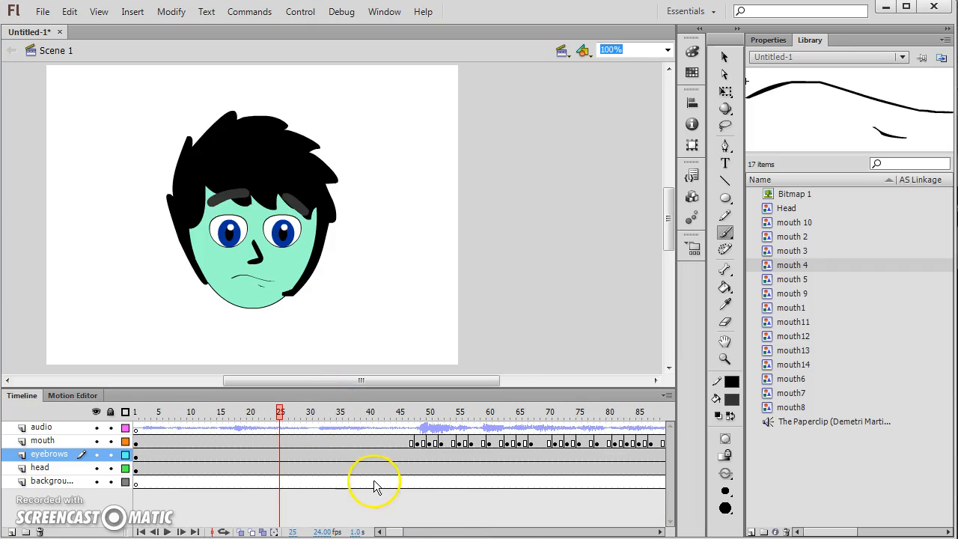
pyautogui.press('Return')
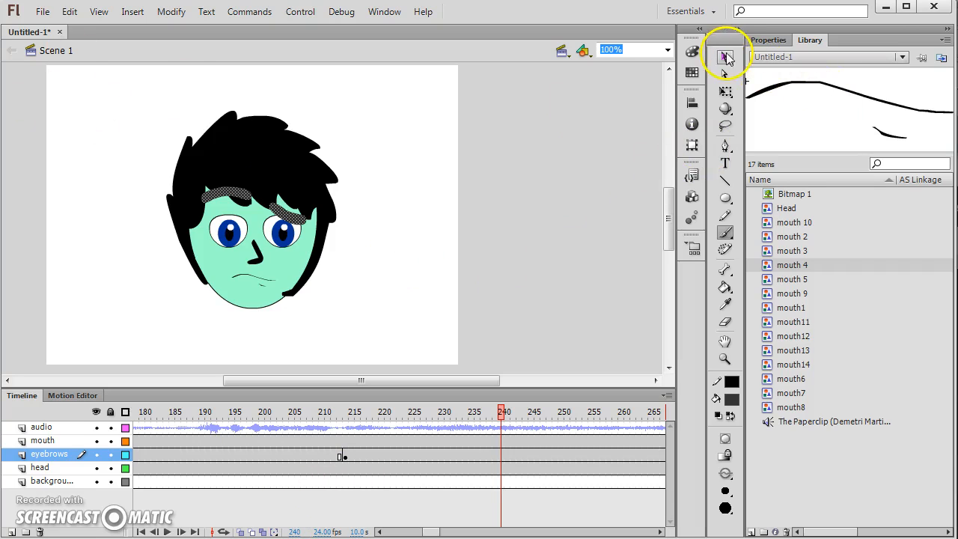
pyautogui.click(725, 58)
pyautogui.click(569, 213)
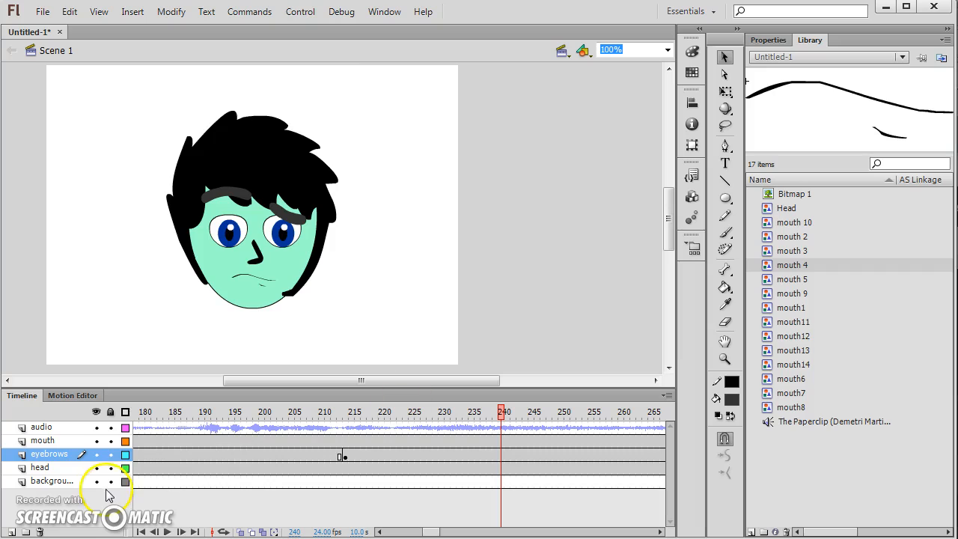
# Brush two dark grey shoulder lines sloping outward from beneath the jaw on the head layer.
pyautogui.click(54, 470)
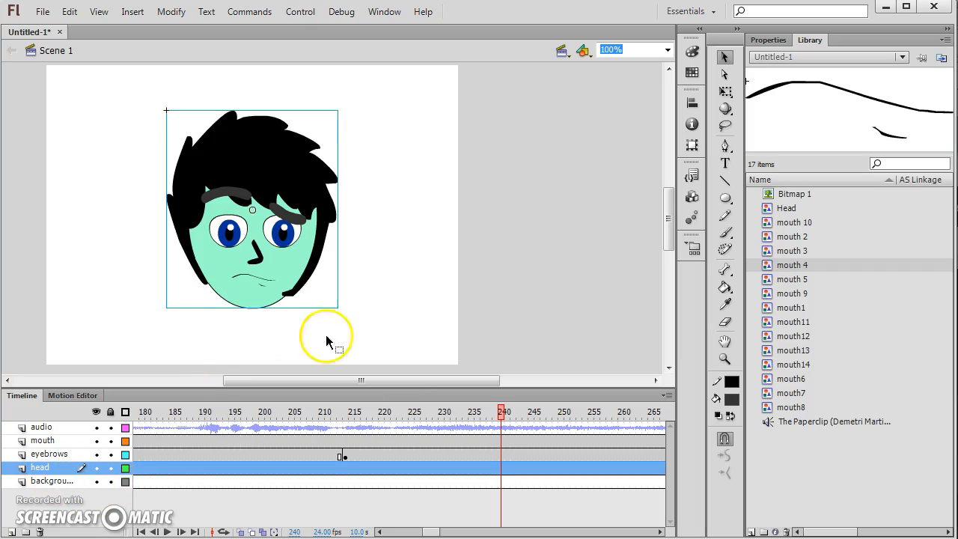
pyautogui.click(386, 305)
pyautogui.press('b')
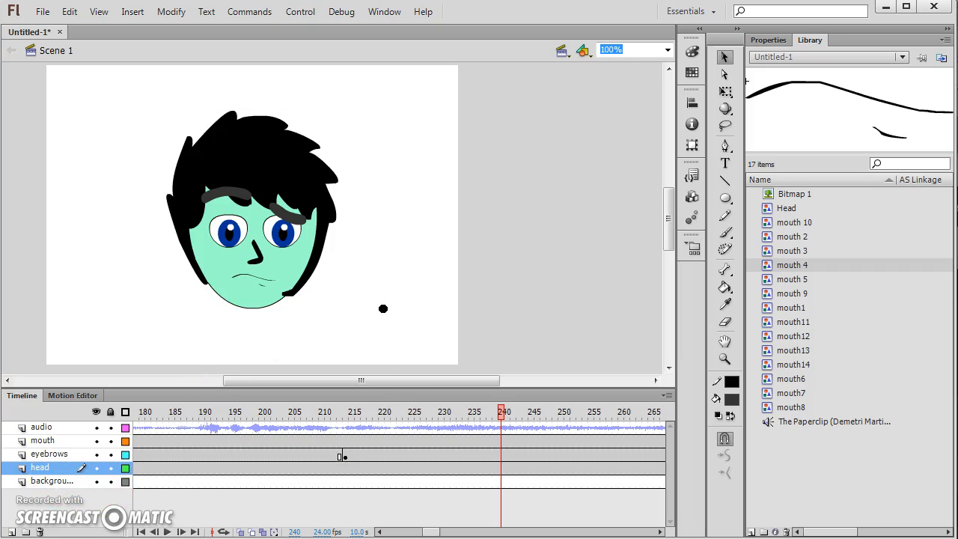
pyautogui.moveTo(385, 332)
pyautogui.mouseDown()
pyautogui.moveTo(390, 260)
pyautogui.moveTo(416, 283)
pyautogui.mouseUp()
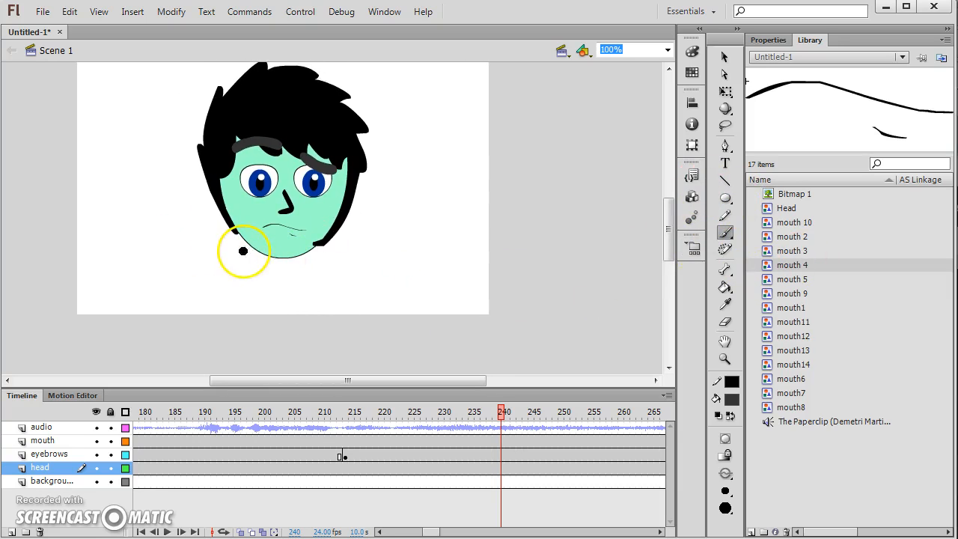
pyautogui.moveTo(204, 283); pyautogui.dragTo(183, 318)
pyautogui.moveTo(315, 245); pyautogui.dragTo(378, 341)
# Paint the shirt's curved neckline, a vertical line down its centre, and a bottom edge closing the body outline.
pyautogui.moveTo(234, 261)
pyautogui.mouseDown()
pyautogui.moveTo(266, 280)
pyautogui.moveTo(327, 268)
pyautogui.mouseUp()
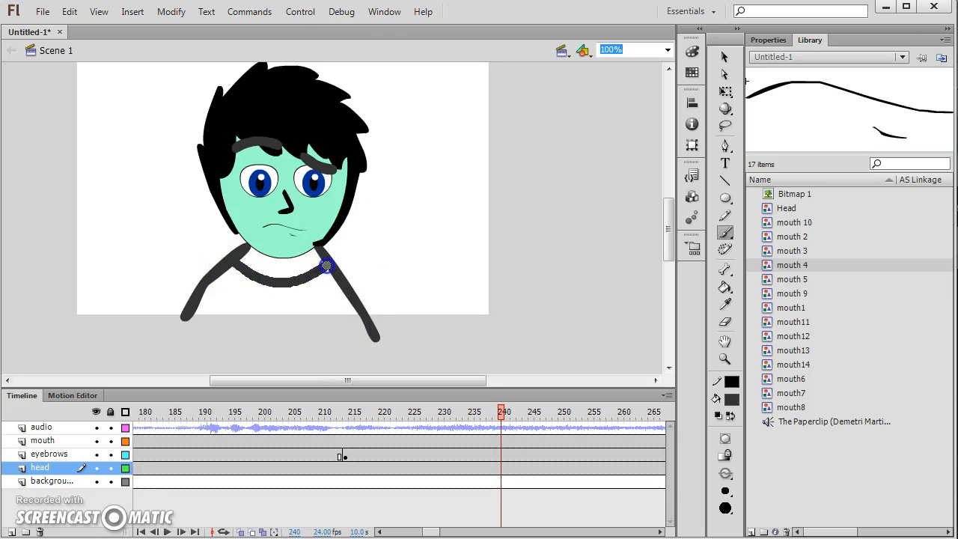
pyautogui.hotkey('ctrl', 'z')
pyautogui.moveTo(280, 290); pyautogui.dragTo(283, 334)
pyautogui.moveTo(180, 321)
pyautogui.mouseDown()
pyautogui.moveTo(263, 332)
pyautogui.moveTo(366, 318)
pyautogui.mouseUp()
# Fill both halves of the shirt with grey #999999 using the Paint Bucket tool.
pyautogui.press('k')
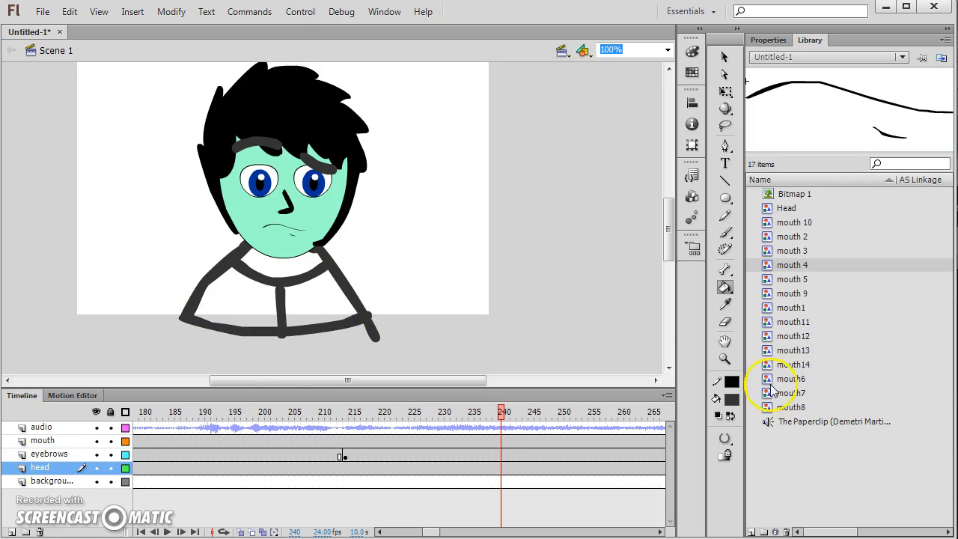
pyautogui.click(730, 402)
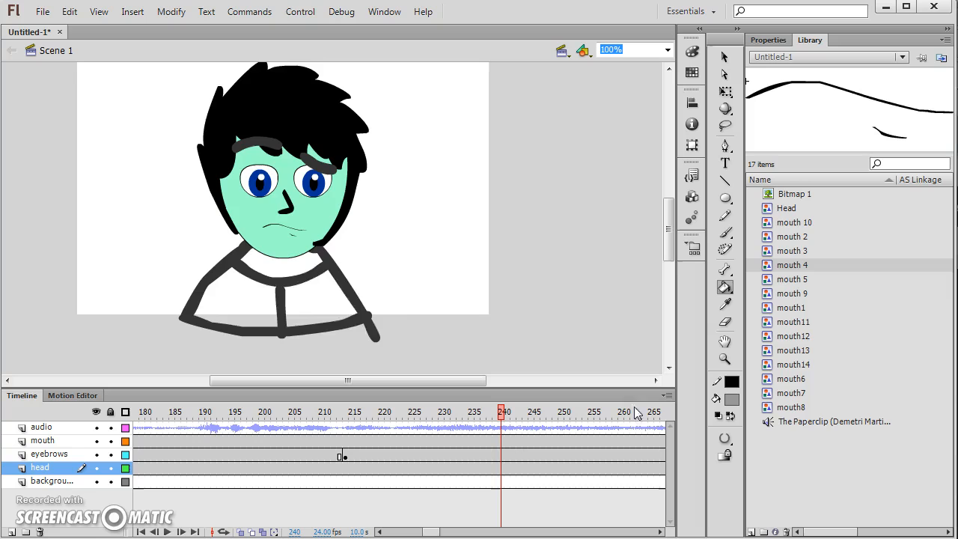
pyautogui.click(332, 306)
pyautogui.click(236, 304)
# Sample the face's green skin colour and fill the neck area with it.
pyautogui.click(732, 399)
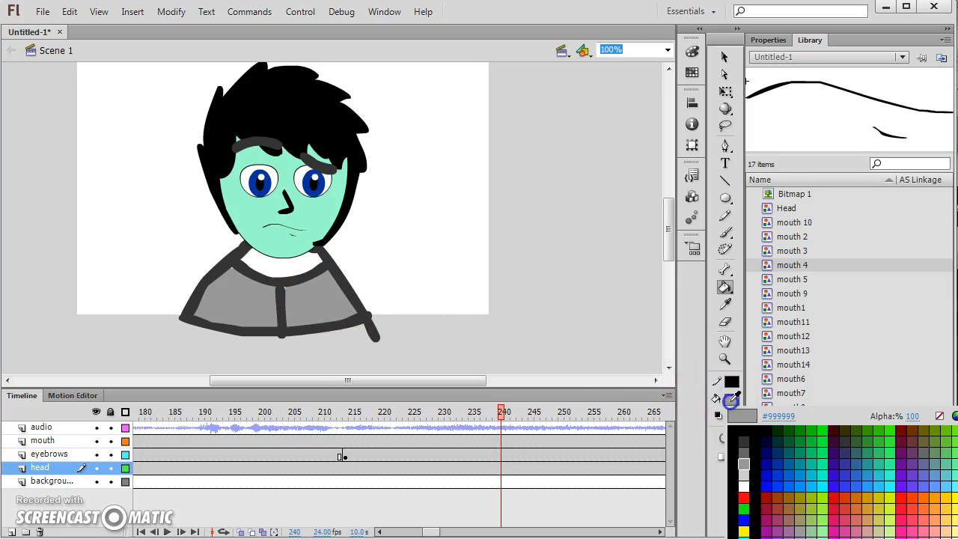
pyautogui.click(321, 209)
pyautogui.click(278, 253)
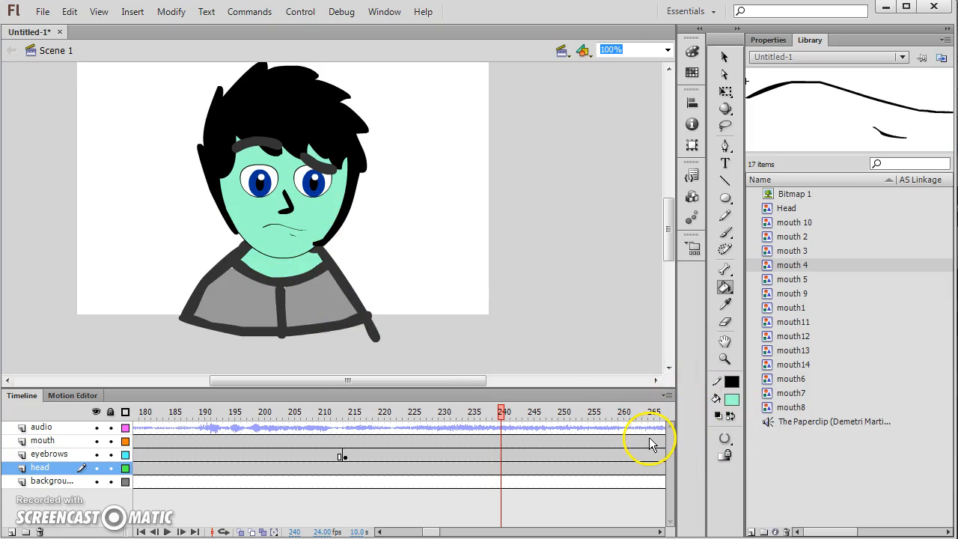
# Select the background layer and save the document.
pyautogui.click(49, 482)
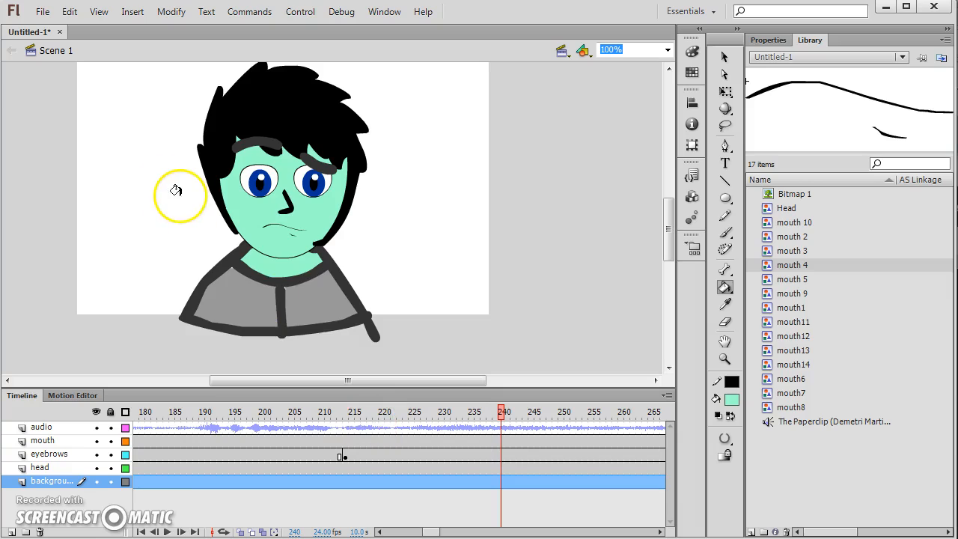
pyautogui.hotkey('ctrl', 's')
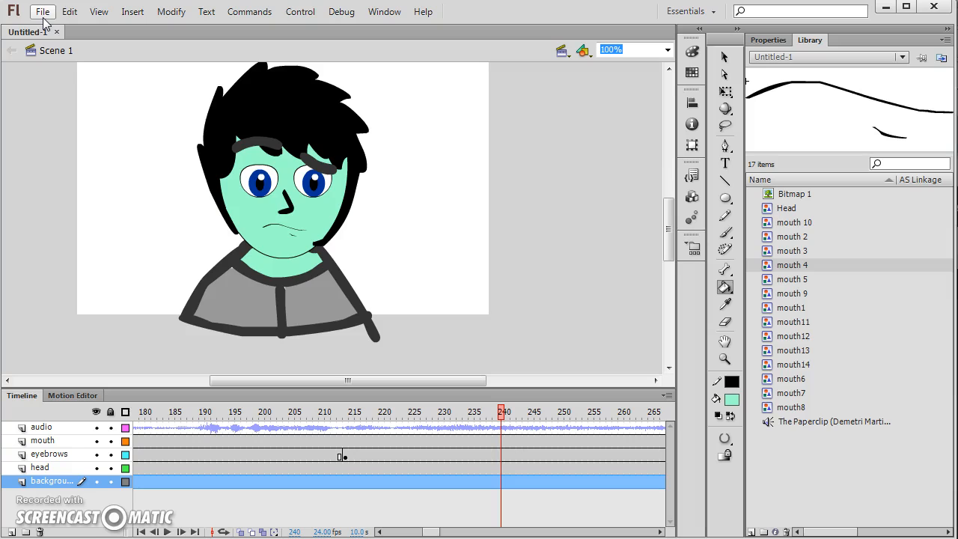
# Export the movie to the Desktop as an SWF Movie, naming the file with the author's surname followed by "Animation".
pyautogui.click(43, 12)
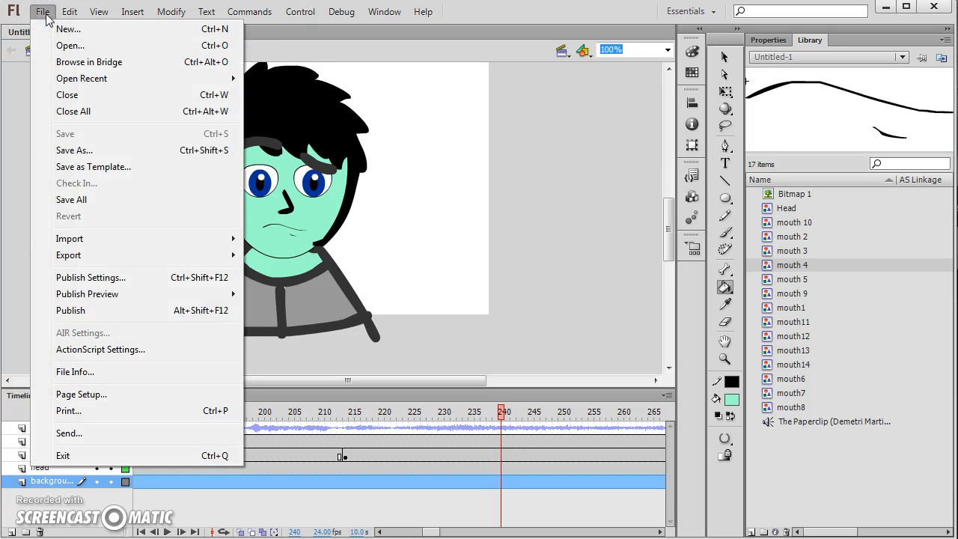
pyautogui.click(128, 255)
pyautogui.click(295, 289)
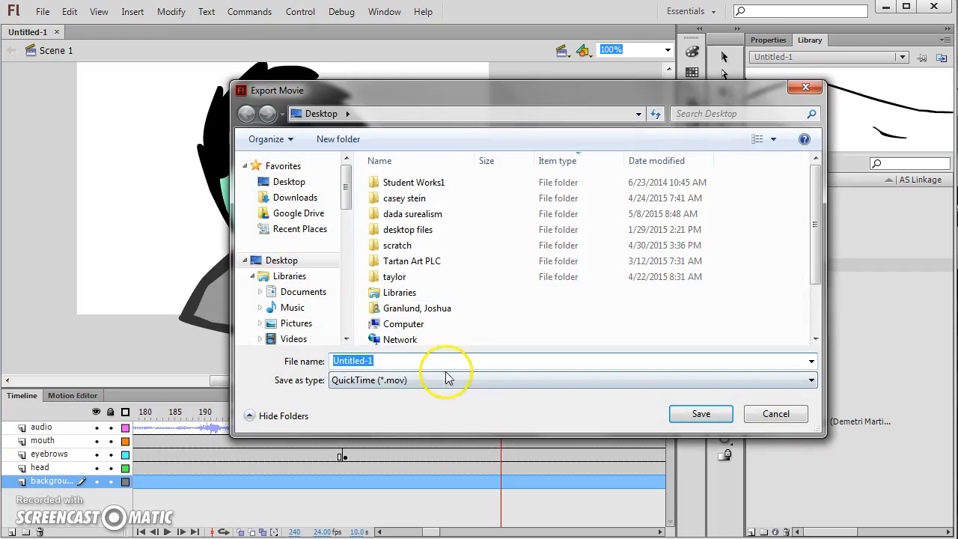
pyautogui.click(405, 381)
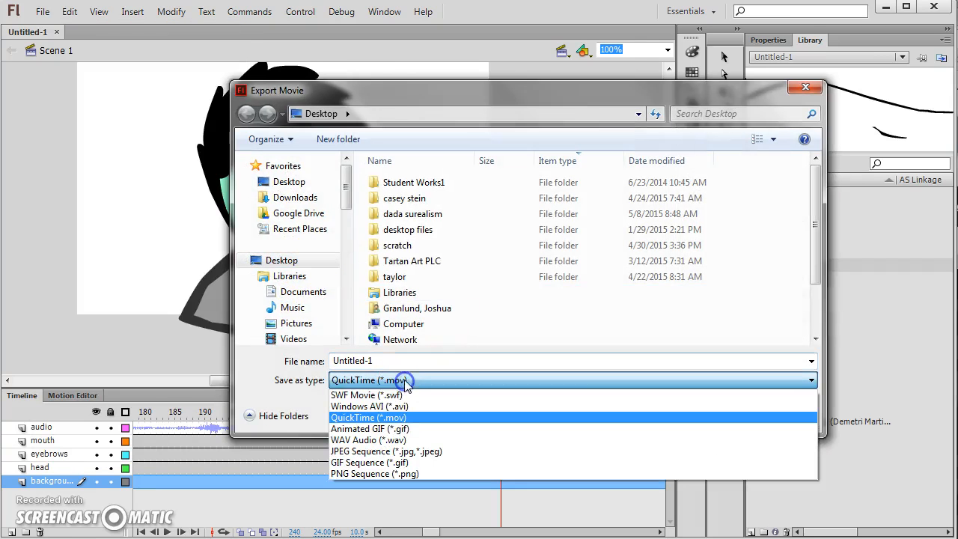
pyautogui.click(366, 394)
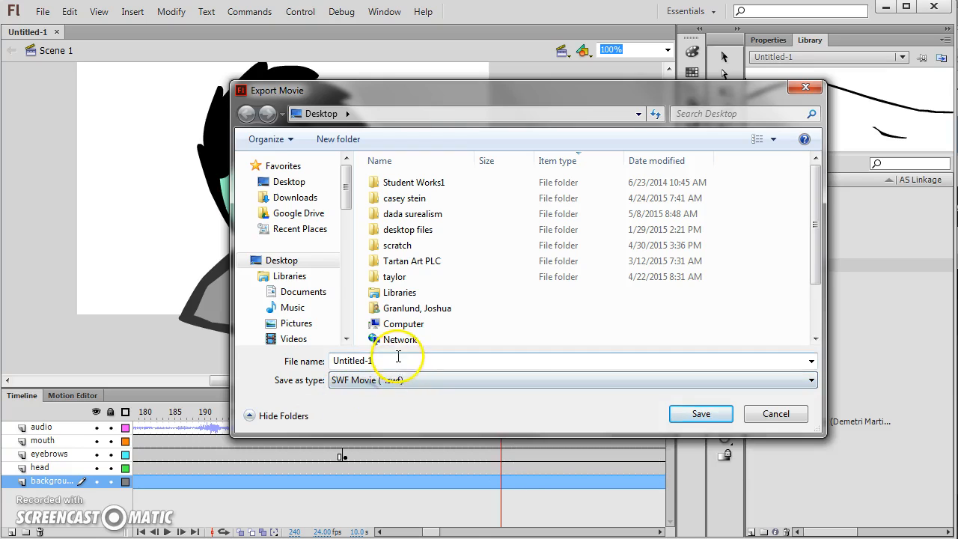
pyautogui.click(406, 360)
pyautogui.write('Gr')
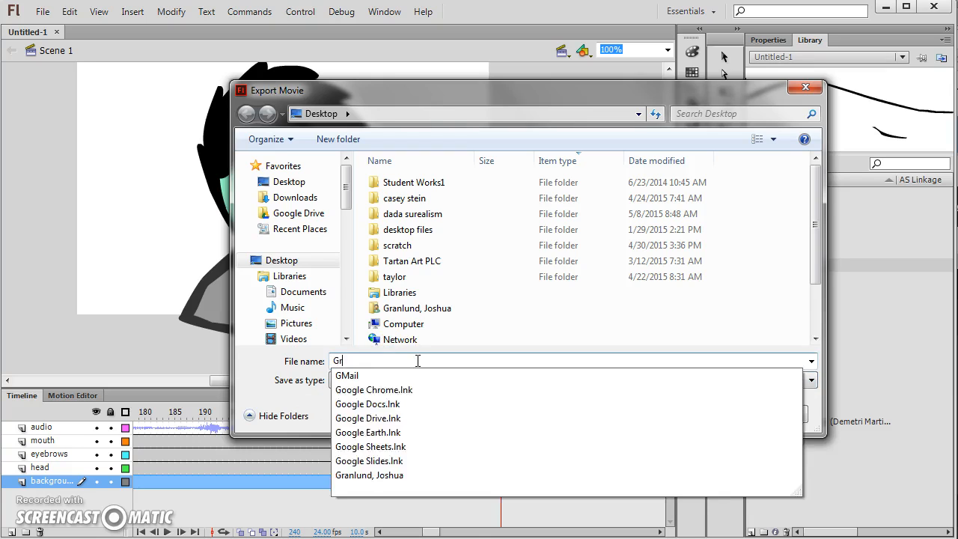
pyautogui.write('anlund Animation')
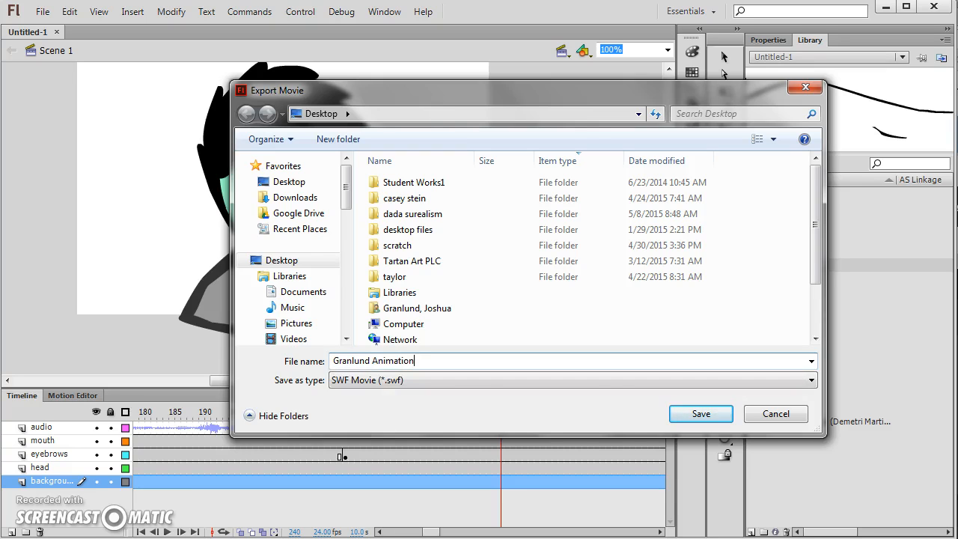
pyautogui.click(703, 416)
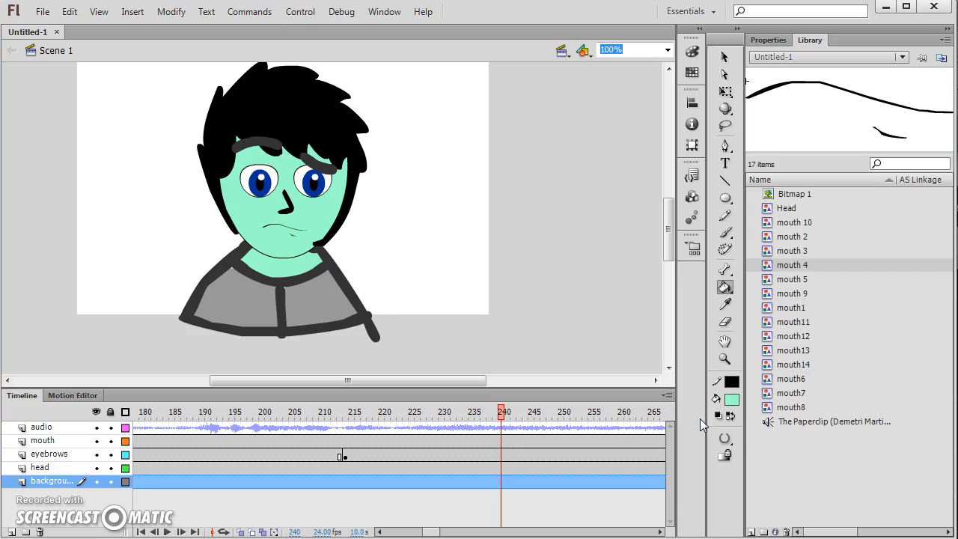